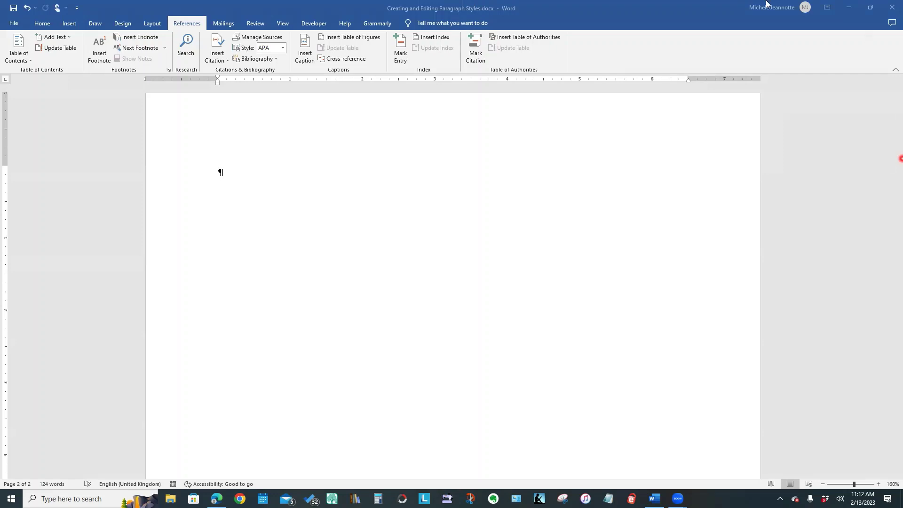
Put the insertion point on the empty paragraph on page two.
left_click(219, 172)
left_click(426, 219)
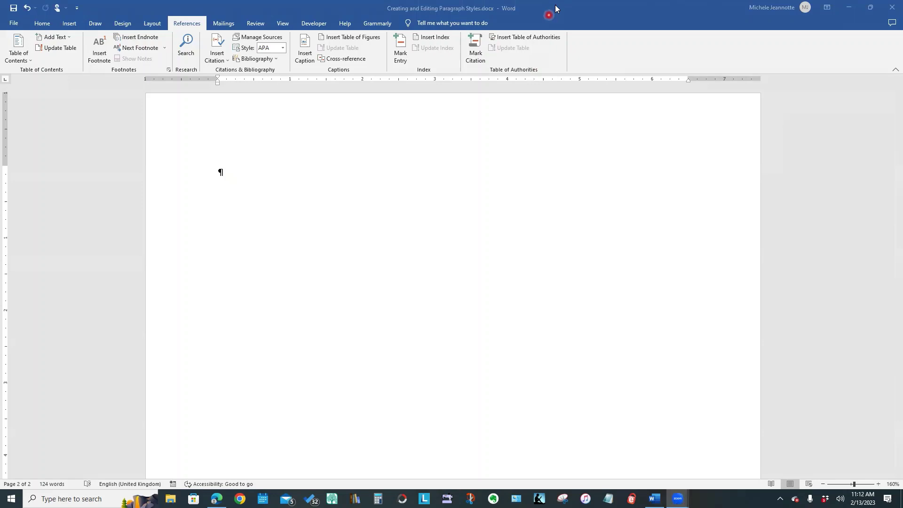
left_click(226, 177)
left_click(236, 183)
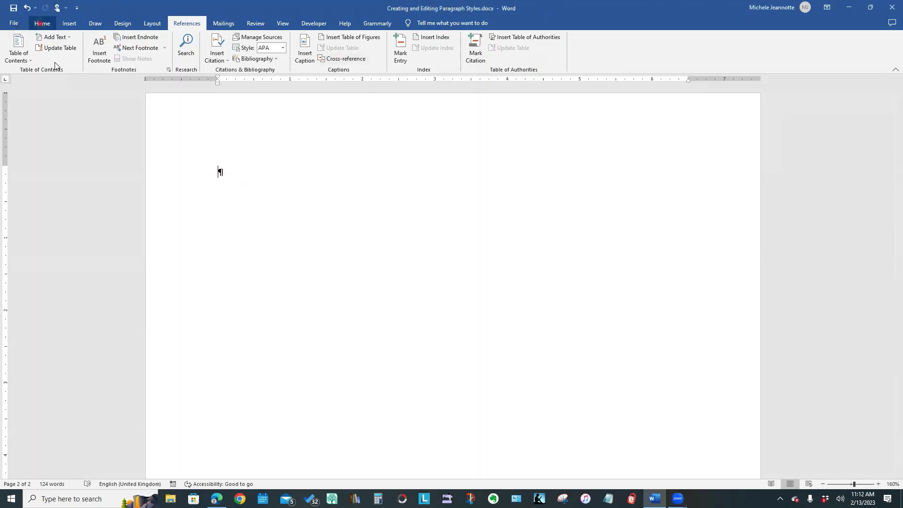
Show the Home tab commands and switch formatting marks off, then back on.
left_click(41, 24)
left_click(219, 172)
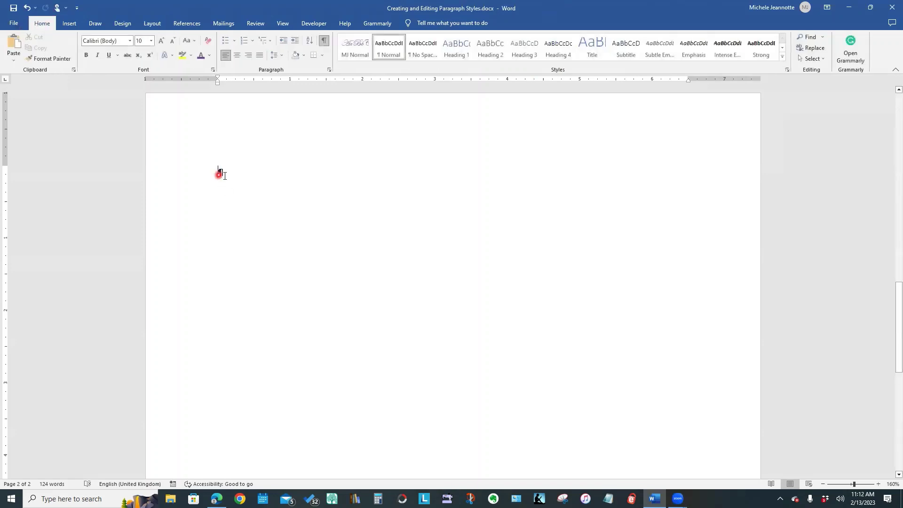
left_click(325, 45)
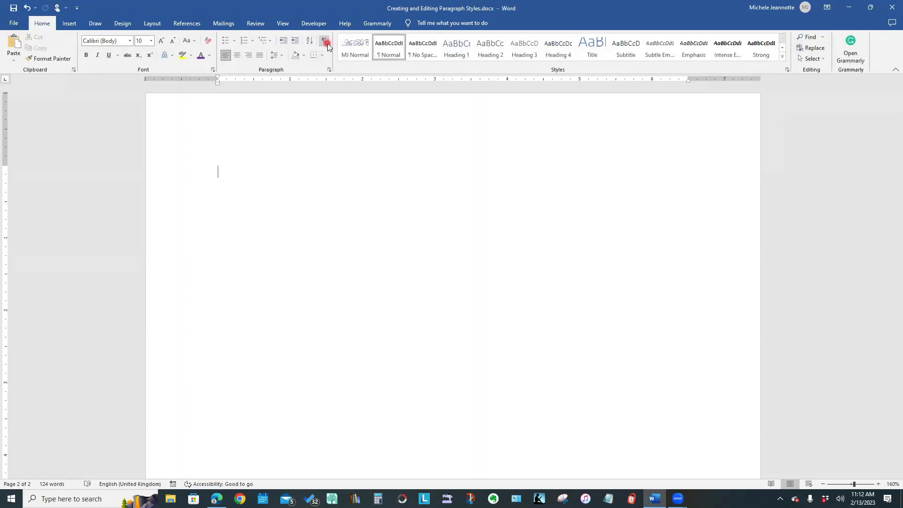
left_click(218, 170)
key("ctrl+shift+8")
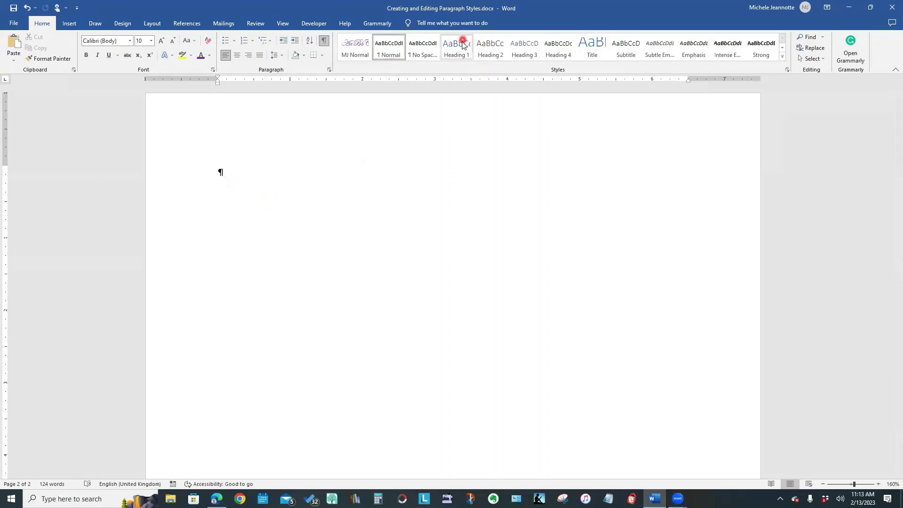
Add 'This is my Title' in Title style, then 'This is a normal paragraph.' in Normal.
left_click(597, 47)
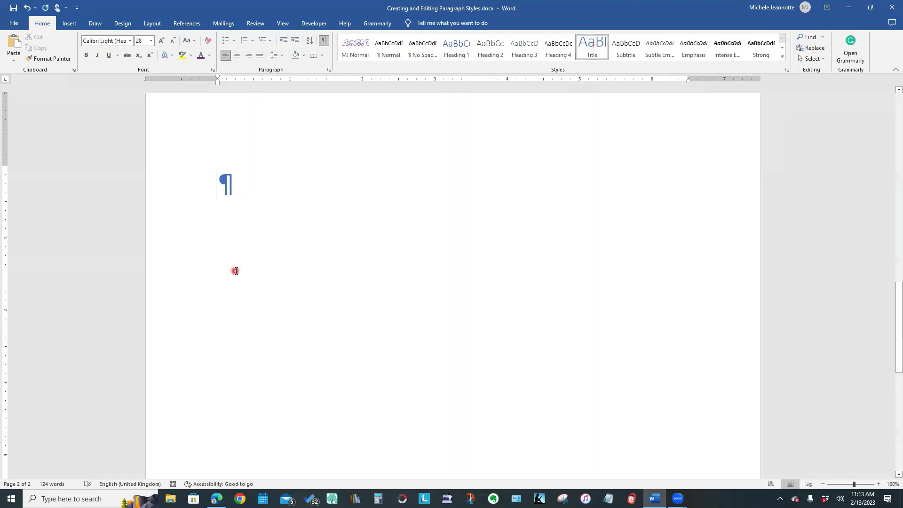
type("This is my ")
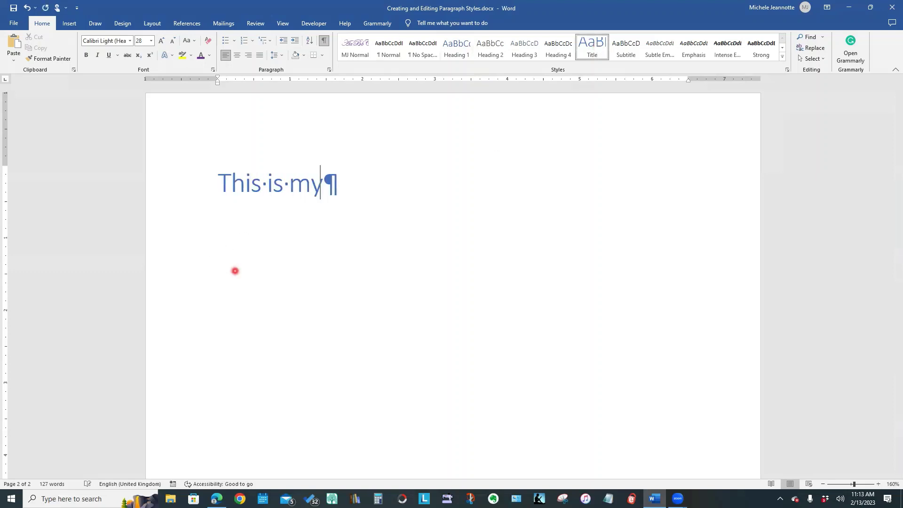
type("Title")
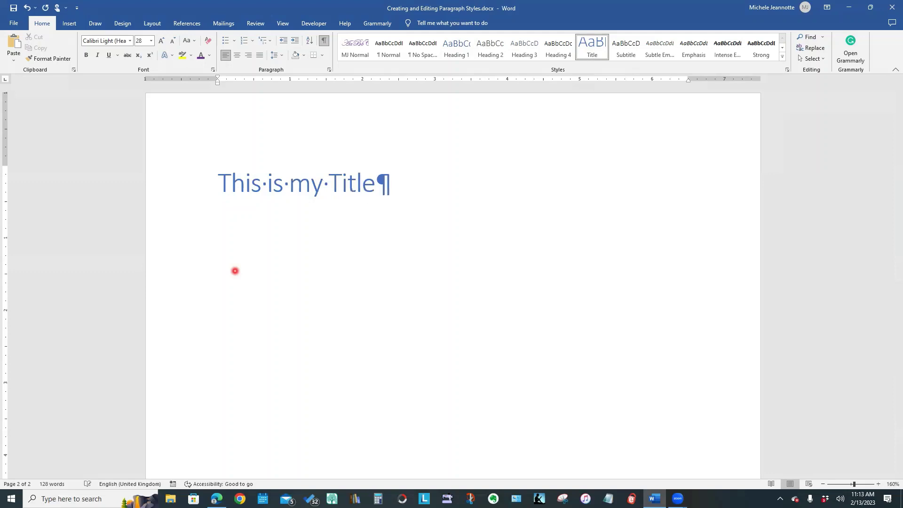
key("Return")
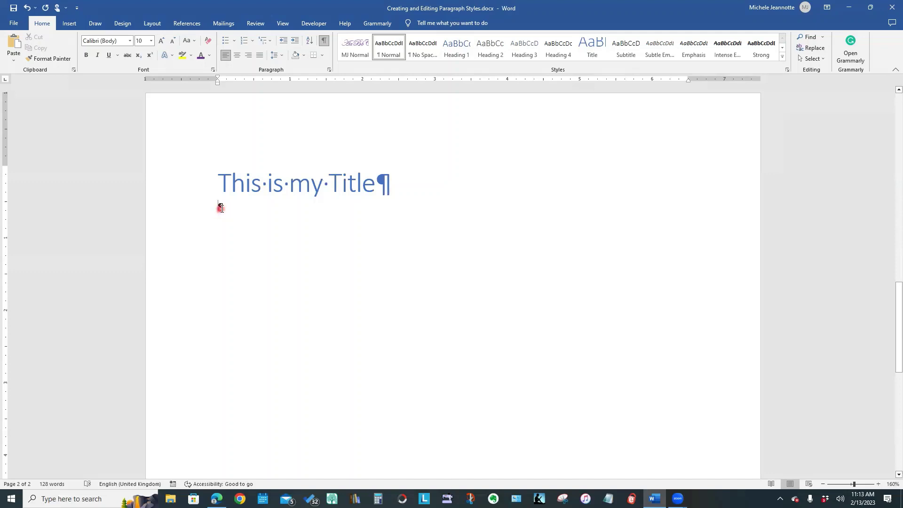
left_click(389, 44)
type("This is a normal paragraph.")
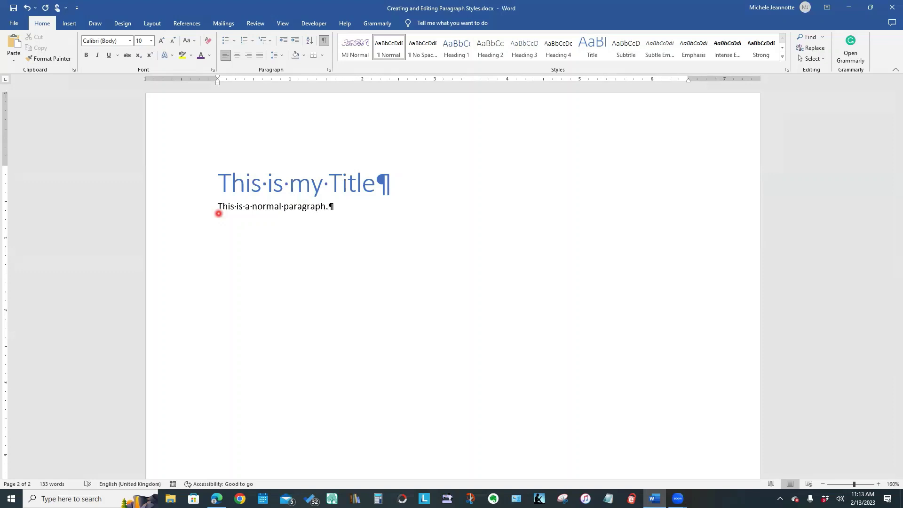
key("Return")
Add a second paragraph ending in 'Blah blah blah' and paste an extra copy of the phrase.
type("This is a normal paragraph")
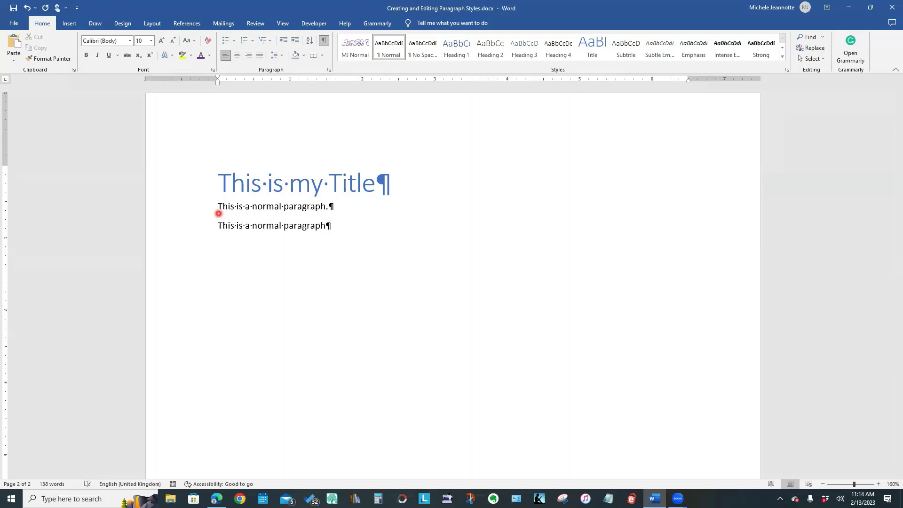
type(". Blah blah blah")
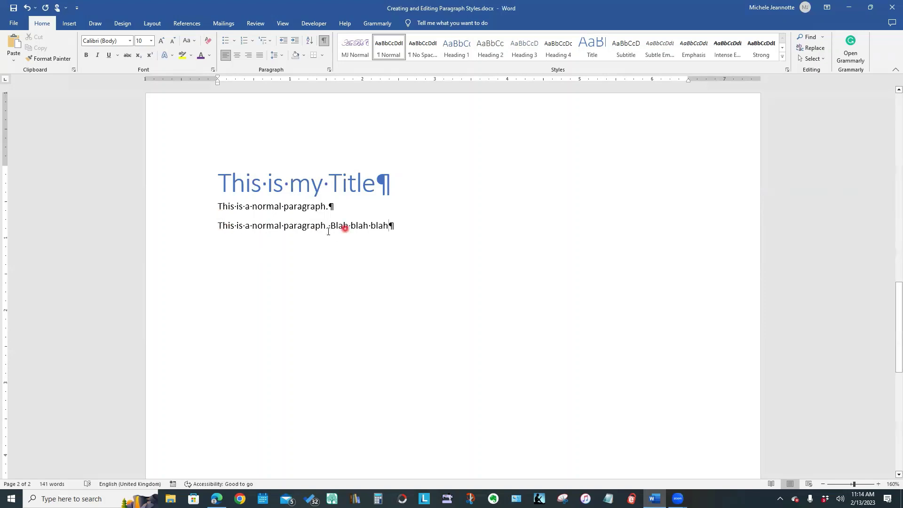
left_click_drag(332, 228, 388, 229)
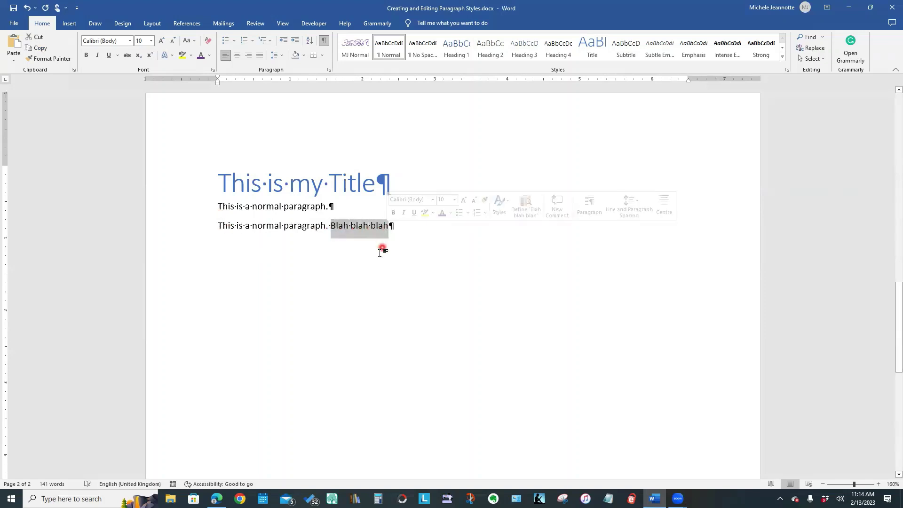
key("ctrl+c")
key("Right")
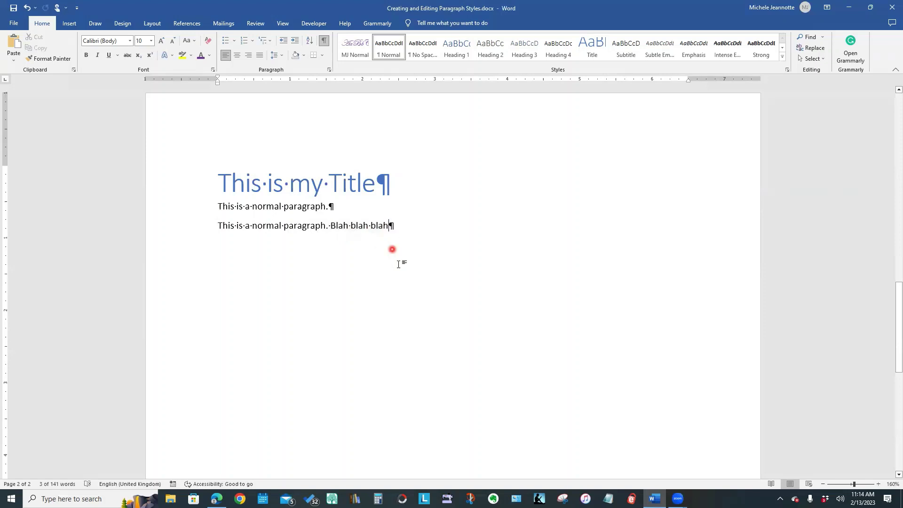
key("ctrl+v")
key("ctrl+v")
key("ctrl+v")
key("ctrl+v")
key("ctrl+v")
key("ctrl+v")
key("ctrl+v")
key("ctrl+v")
key("ctrl+v")
key("ctrl+v")
key("ctrl+v")
key("ctrl+v")
key("ctrl+v")
key("ctrl+v")
key("ctrl+v")
key("ctrl+v")
key("ctrl+v")
key("ctrl+v")
key("ctrl+v")
key("ctrl+v")
key("ctrl+v")
key("ctrl+v")
key("ctrl+v")
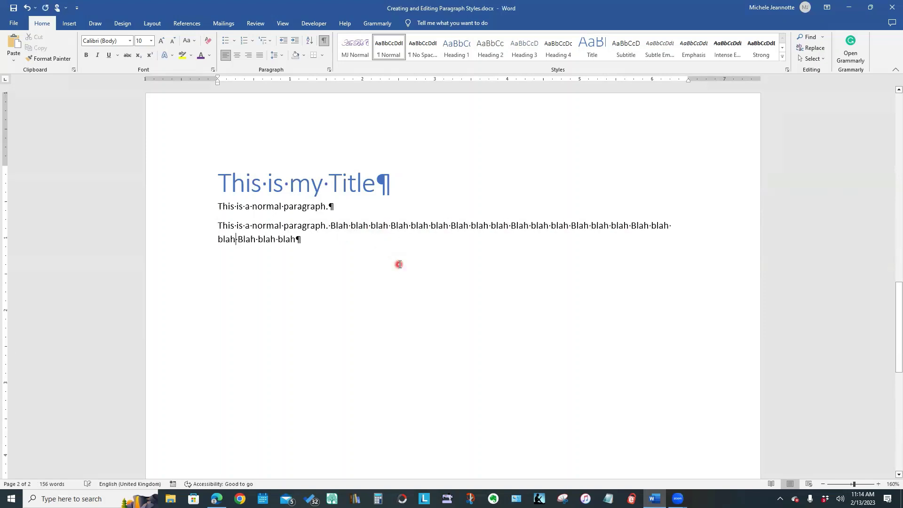
key("Return")
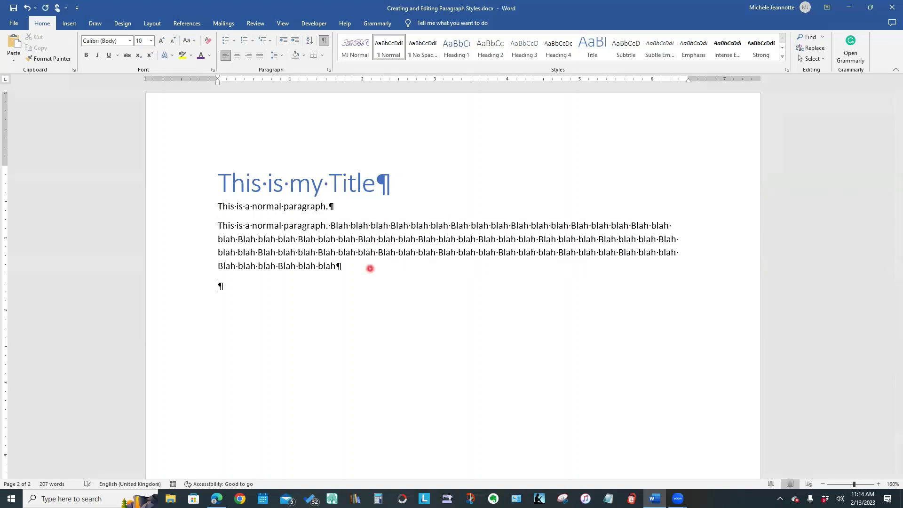
Add the Heading 2 line 'This is a Heading 2' and 'This is another normal paragraph.' below it, fixing the typo.
left_click(493, 55)
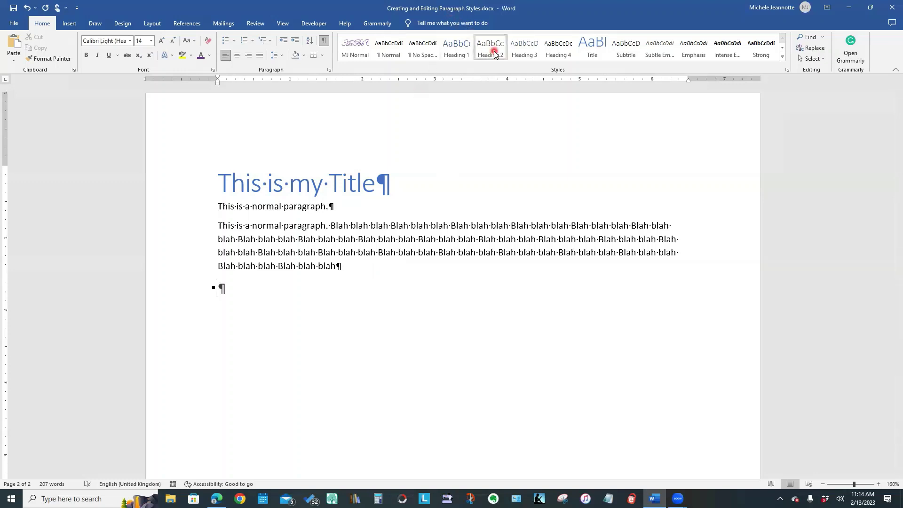
type("This is a Heading 2")
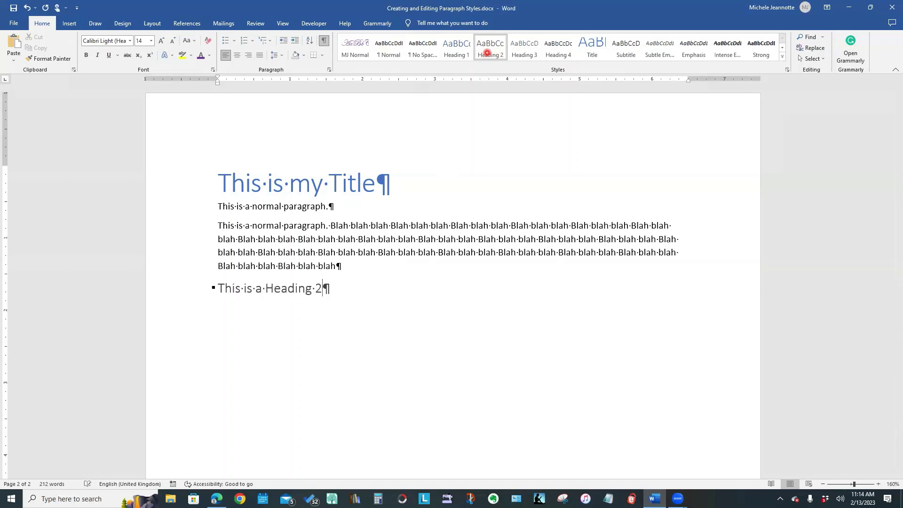
key("Return")
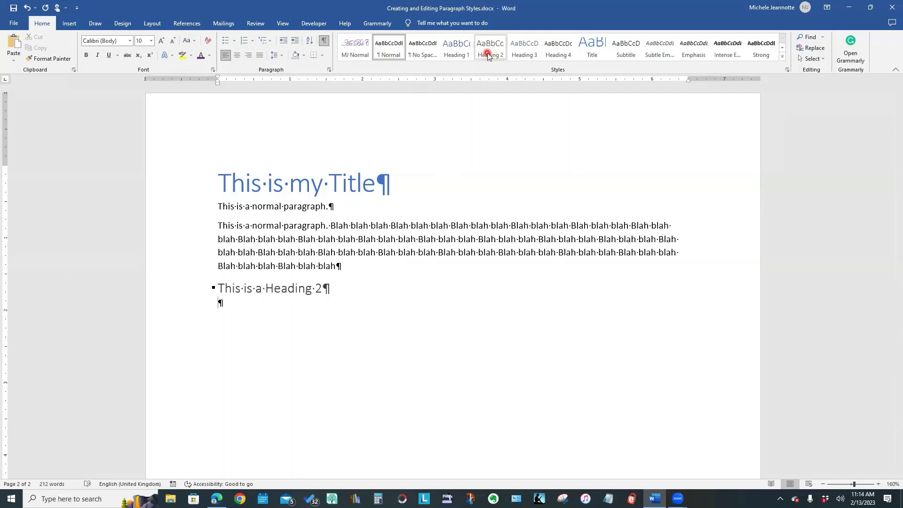
type("This is another normal ")
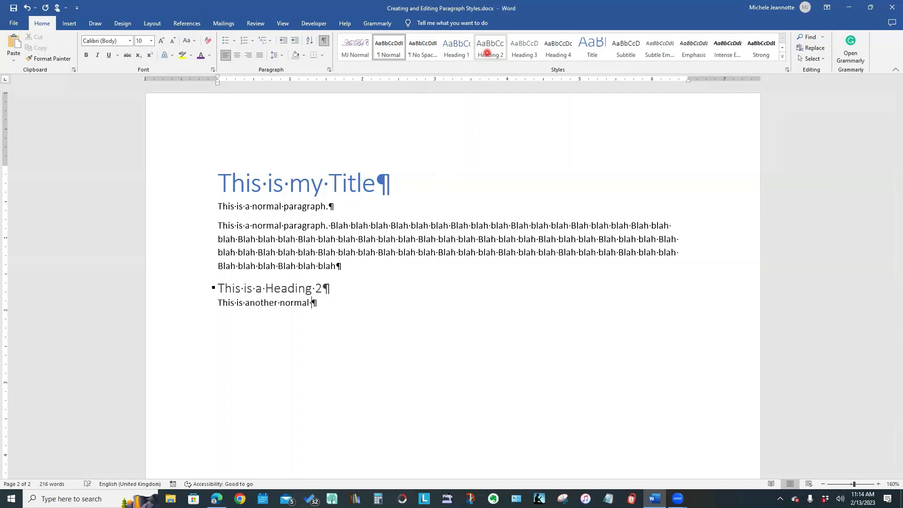
type("paragar")
key("BackSpace")
key("BackSpace")
type("raph.")
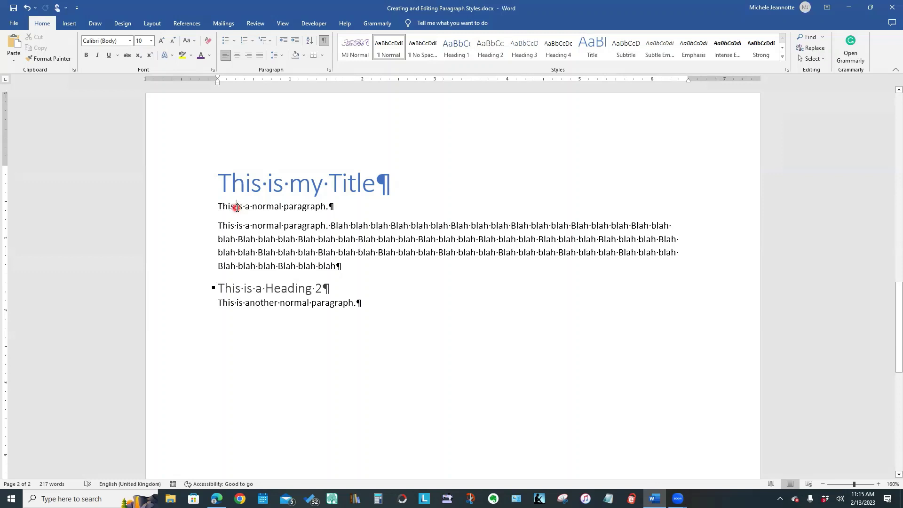
left_click(237, 207)
left_click(298, 191)
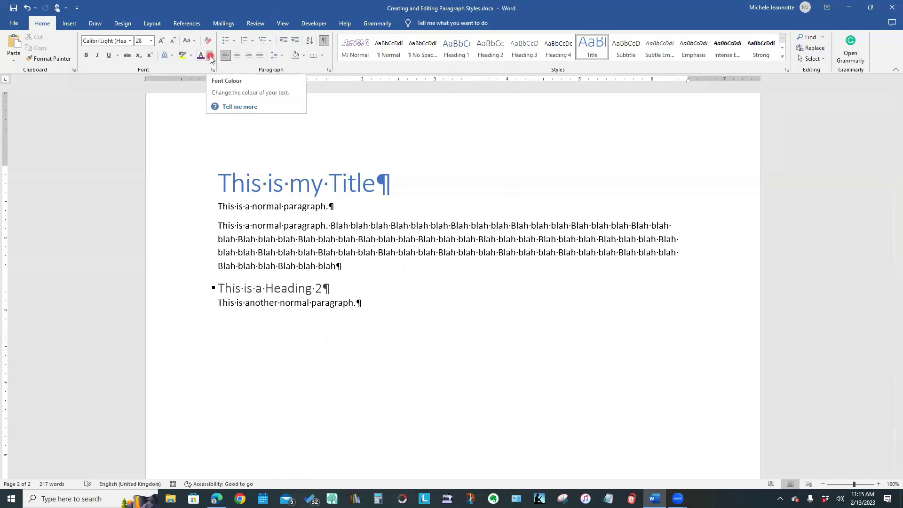
left_click(123, 76)
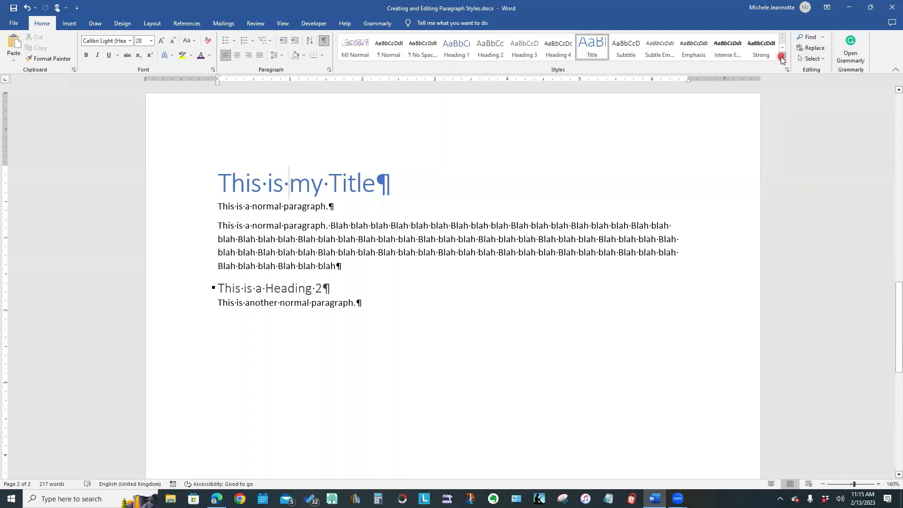
In Modify Style for Title, set Style for following paragraph to Heading 1.
right_click(591, 49)
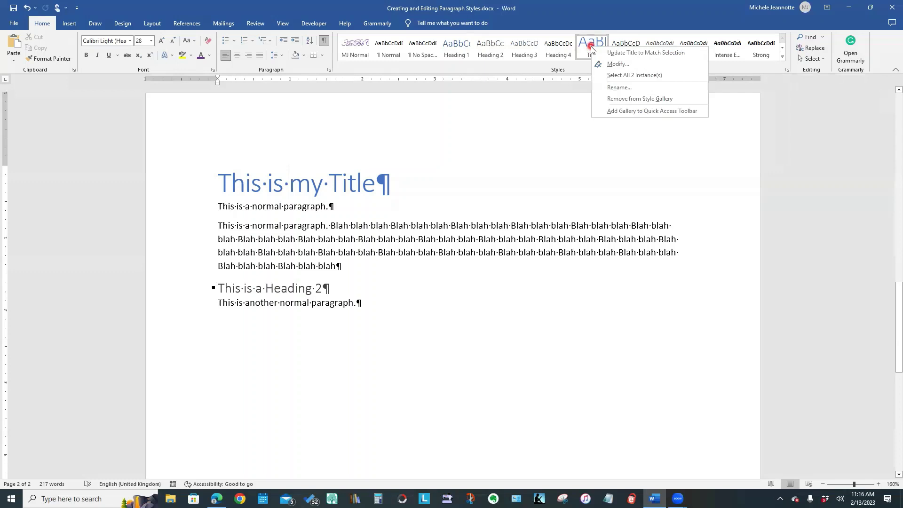
left_click(614, 64)
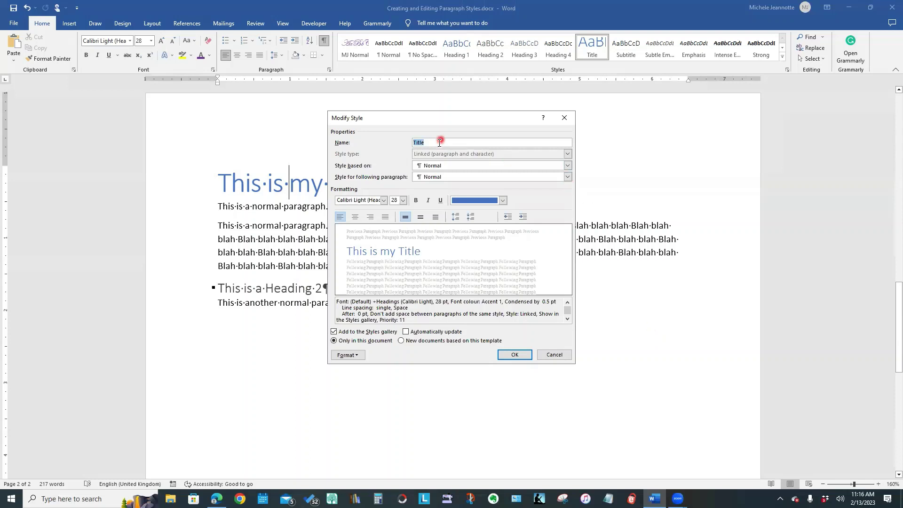
left_click(424, 143)
left_click(567, 179)
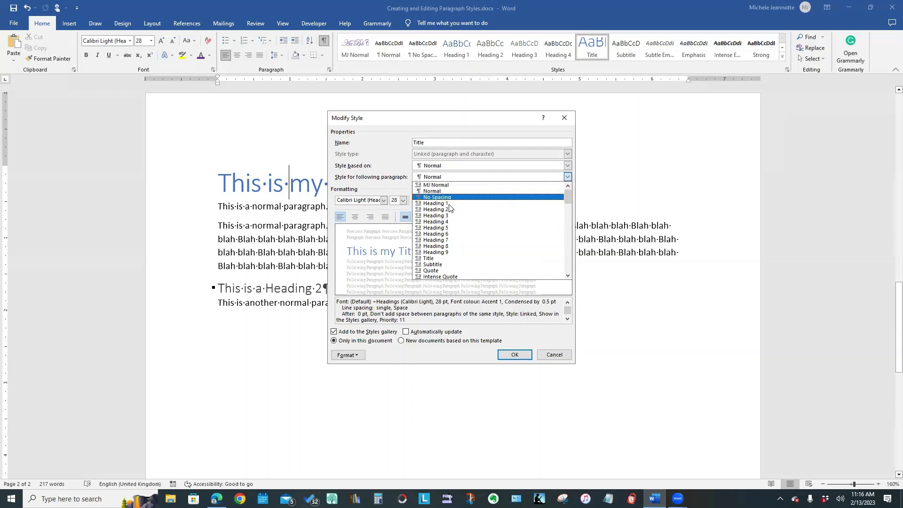
key("Return")
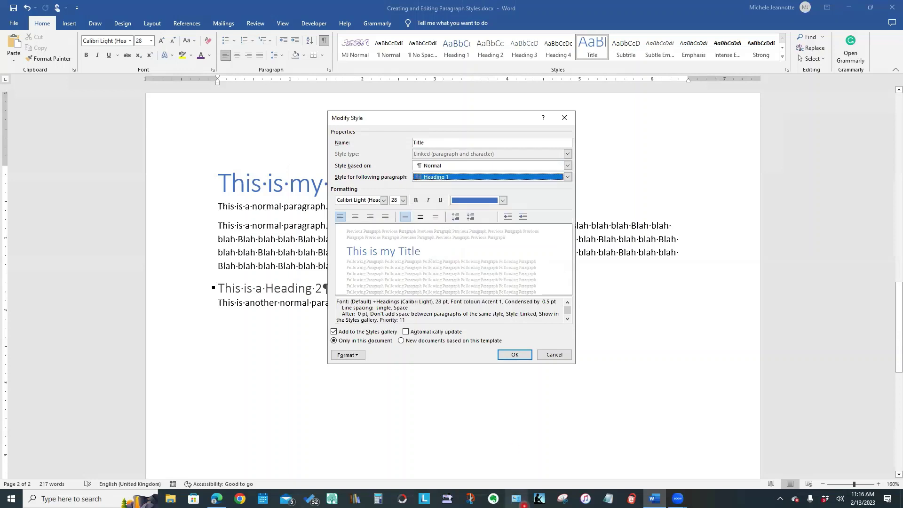
Pick the purple standard swatch as the Title style's font colour.
left_click(503, 201)
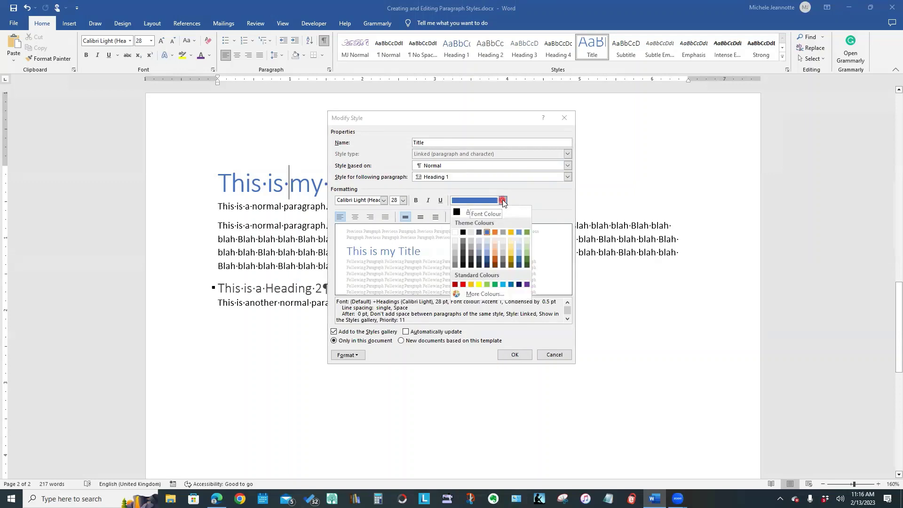
left_click(527, 284)
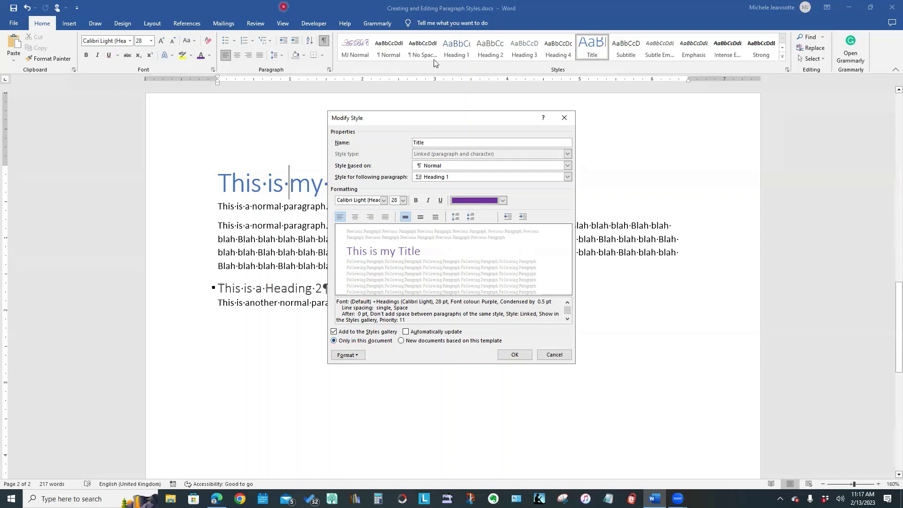
left_click(340, 344)
left_click(596, 49)
left_click(476, 202)
left_click(431, 182)
Choose Edwardian Script ITC as the Title style's font.
left_click(384, 201)
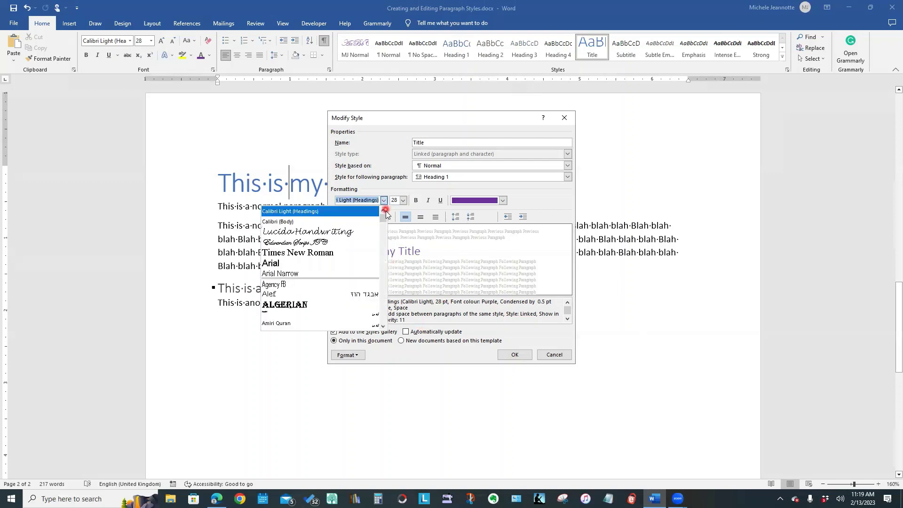
left_click(300, 243)
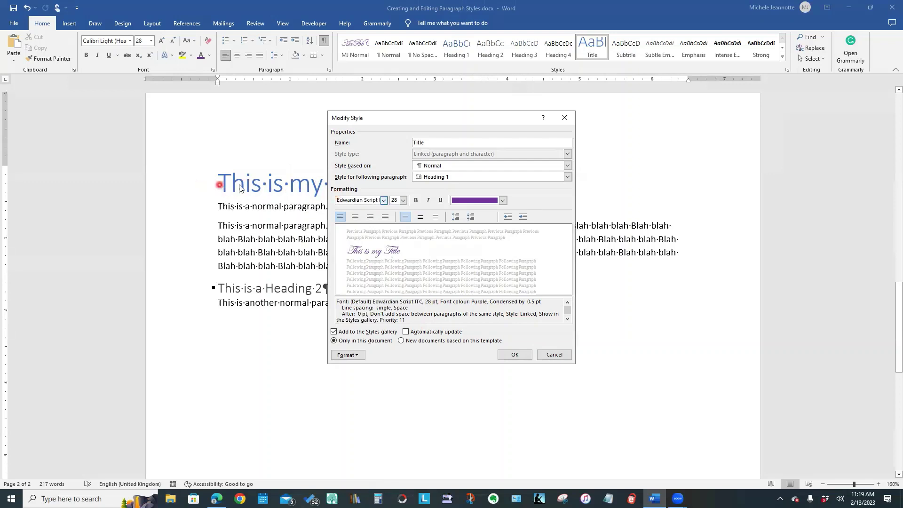
Apply the Title style changes so the title shows in purple Edwardian Script.
left_click(516, 355)
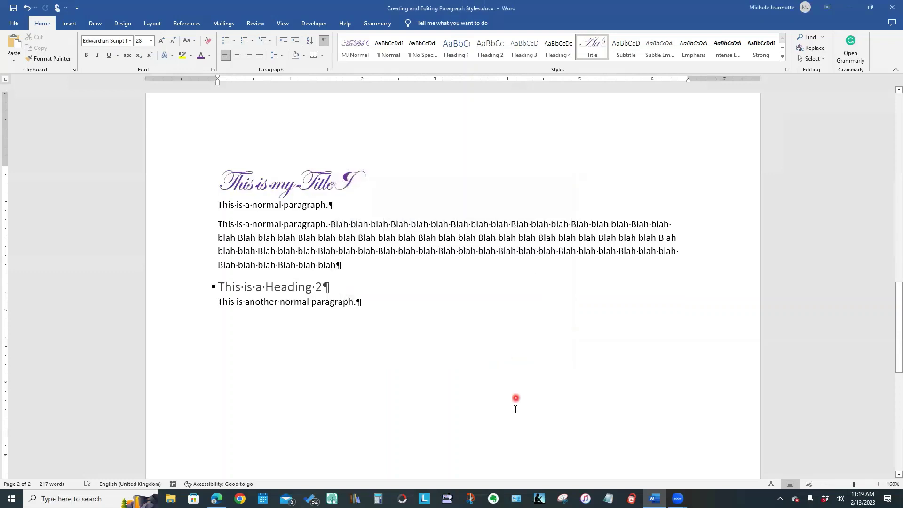
left_click(305, 186)
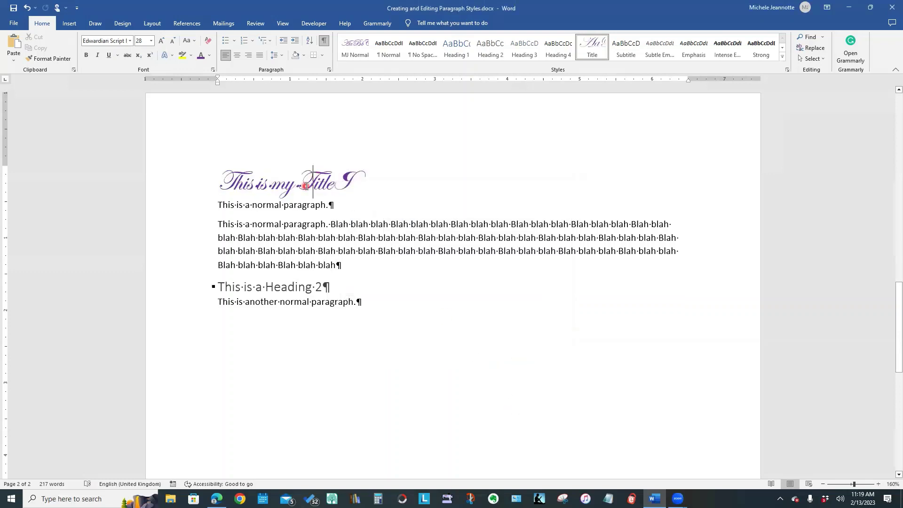
left_click(592, 55)
Start an empty paragraph at the end of the last normal paragraph.
left_click(444, 303)
left_click(384, 307)
left_click(391, 294)
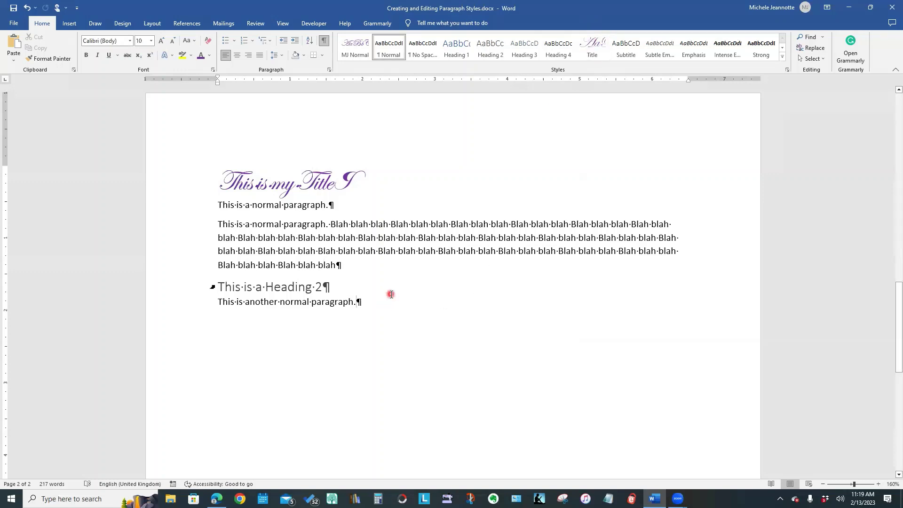
key("Return")
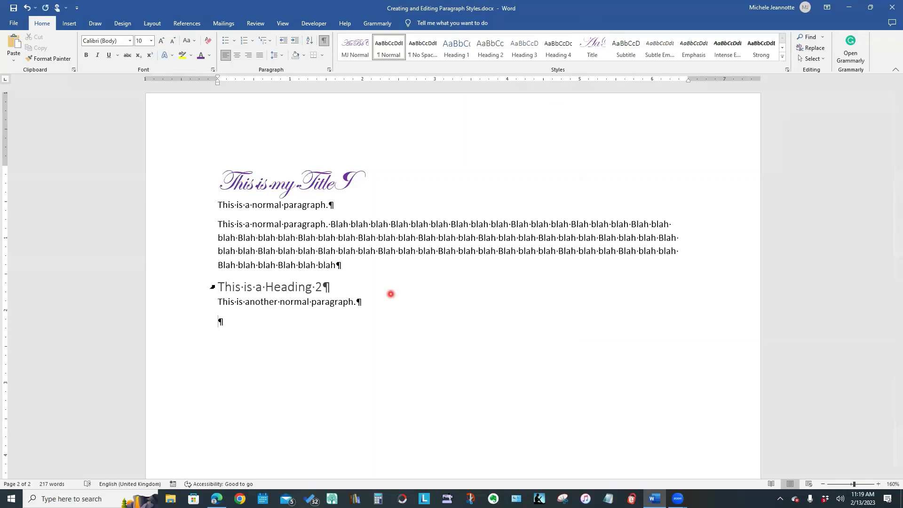
Add a second Title line 'This is my title' and set the paragraph below it to Heading 1.
left_click(593, 47)
left_click(598, 48)
type("This is my title")
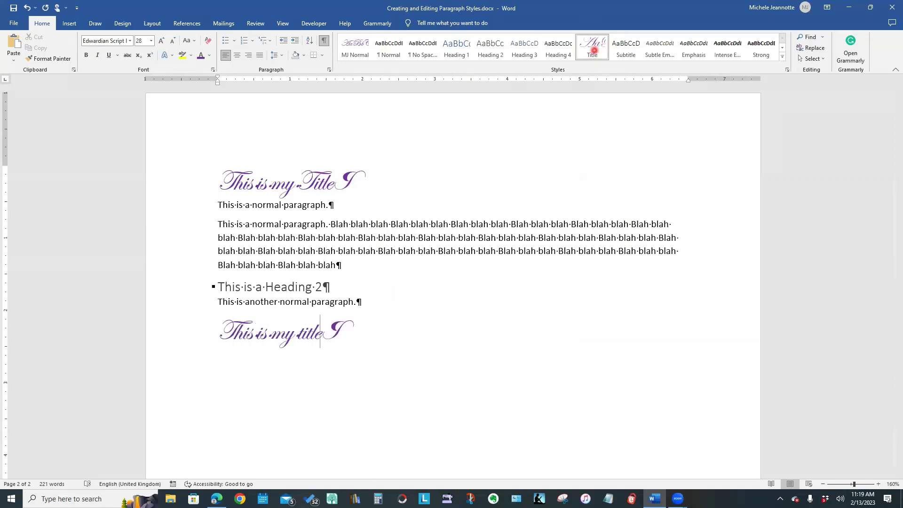
key("Return")
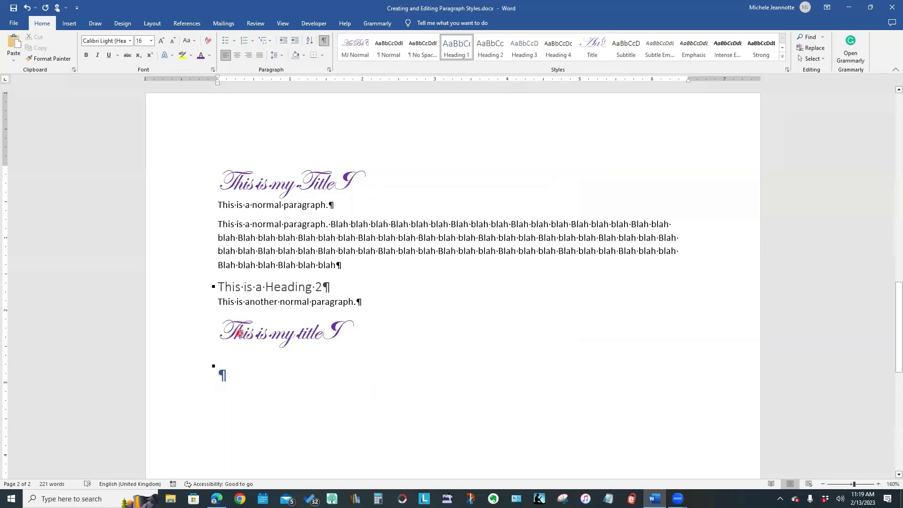
left_click(241, 333)
left_click(220, 376)
left_click(456, 45)
Change the Title style's font to Bold with Red colour via Modify > Format > Font.
left_click(260, 338)
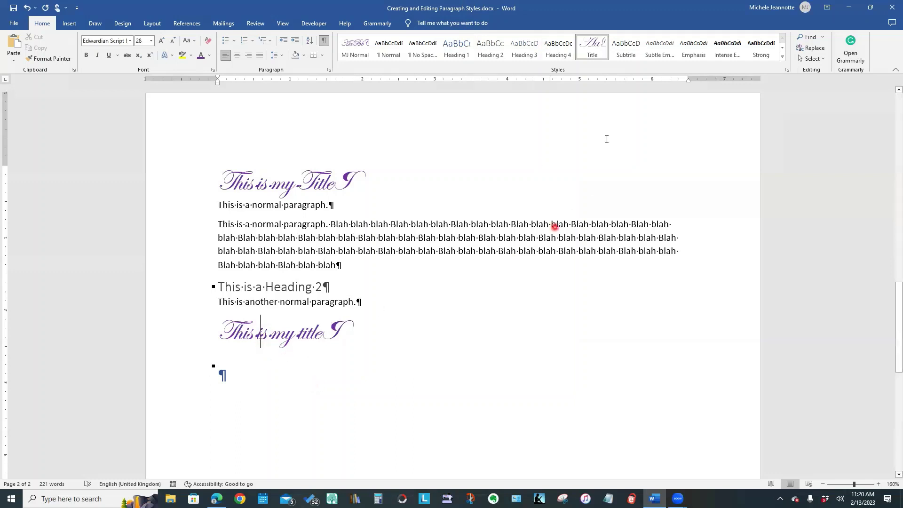
right_click(587, 49)
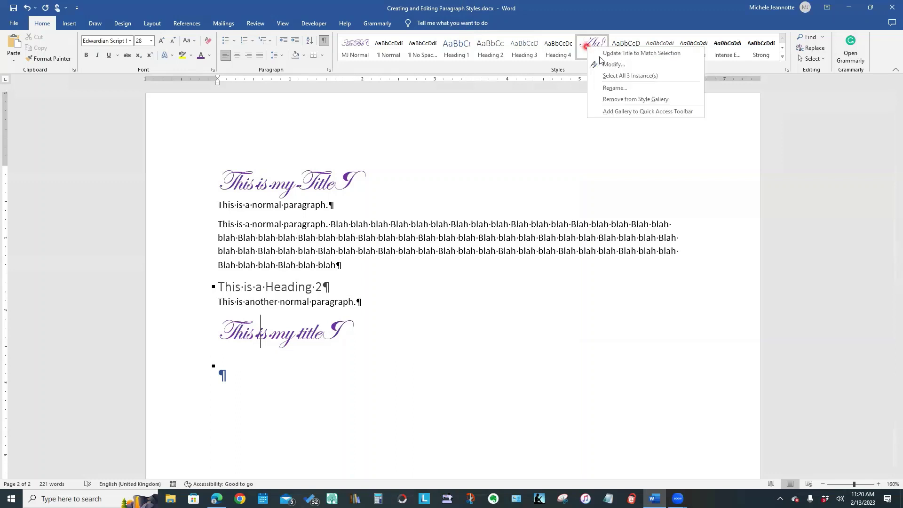
left_click(621, 66)
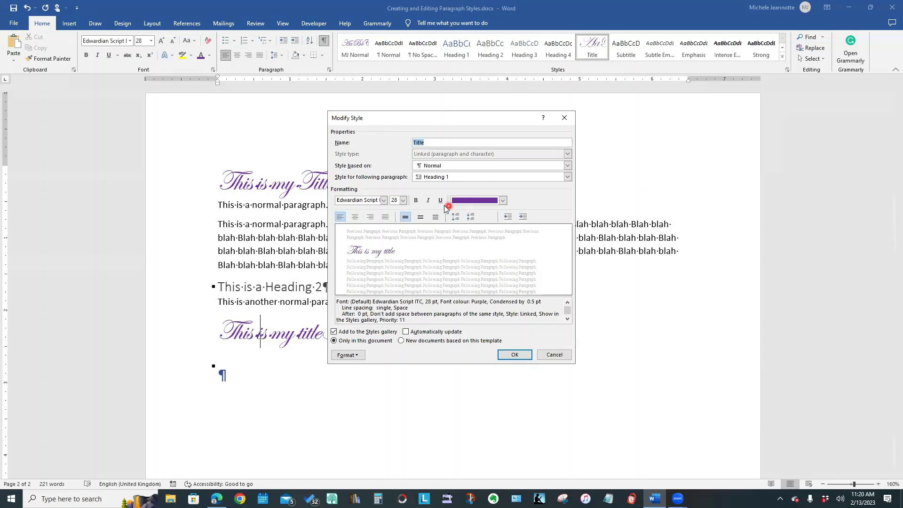
left_click(355, 356)
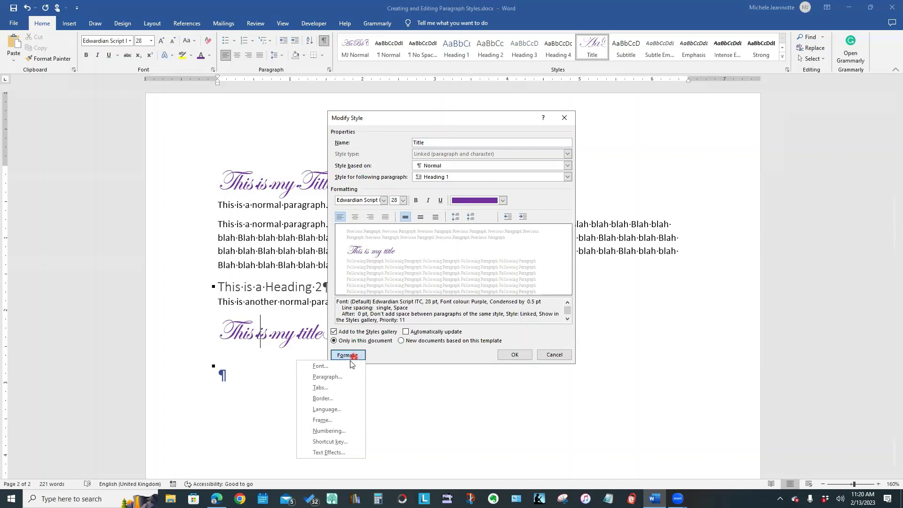
left_click(322, 366)
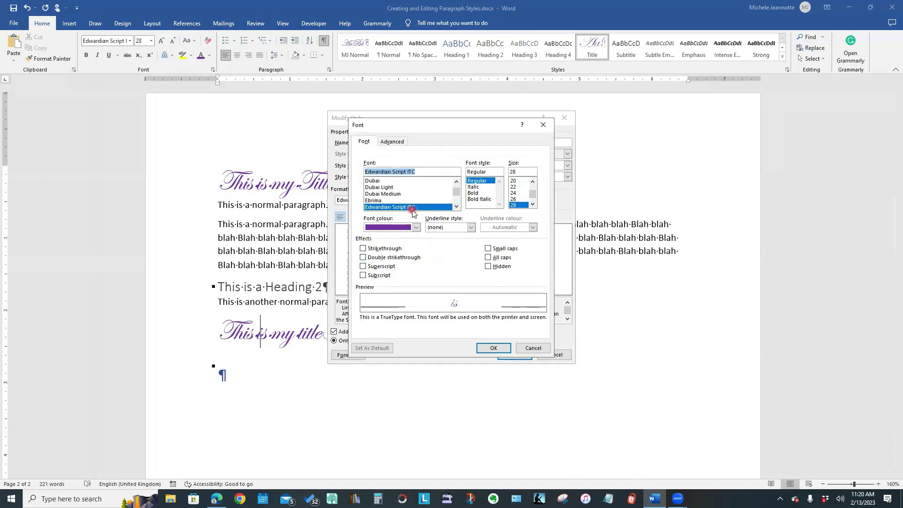
left_click(476, 193)
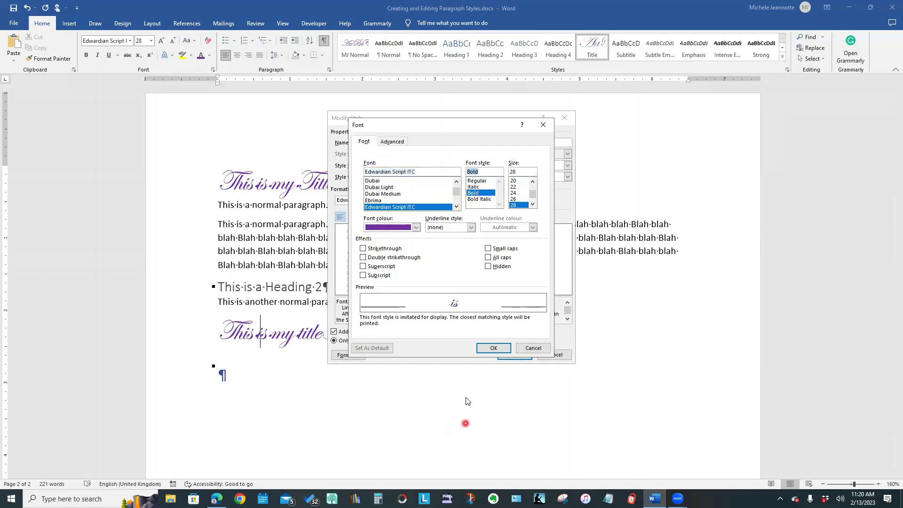
left_click(416, 228)
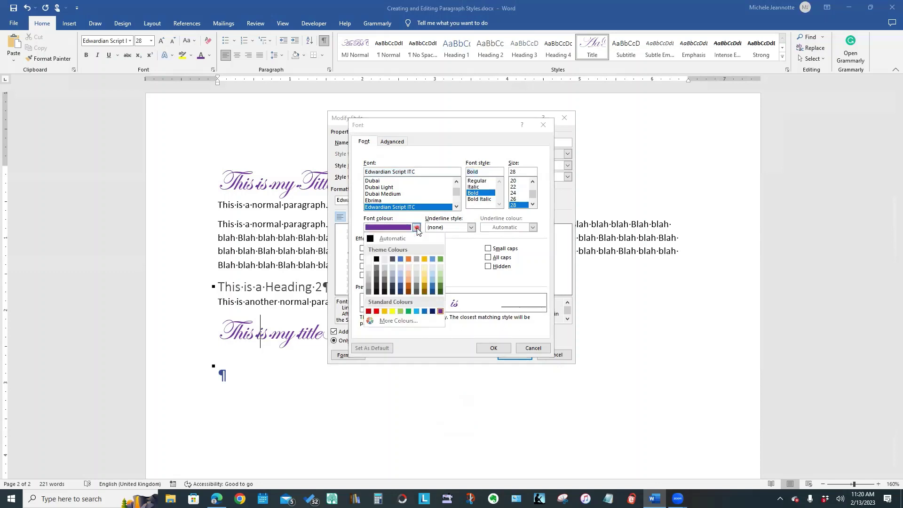
left_click(377, 311)
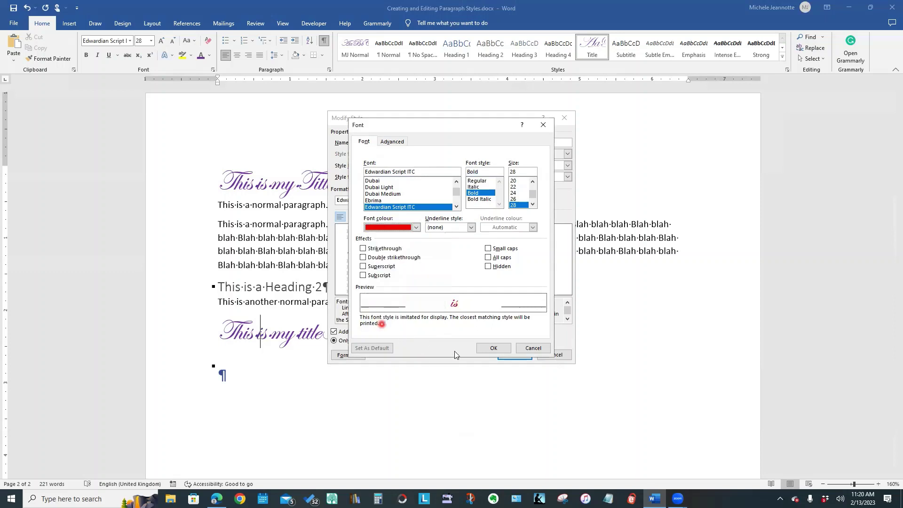
left_click(495, 349)
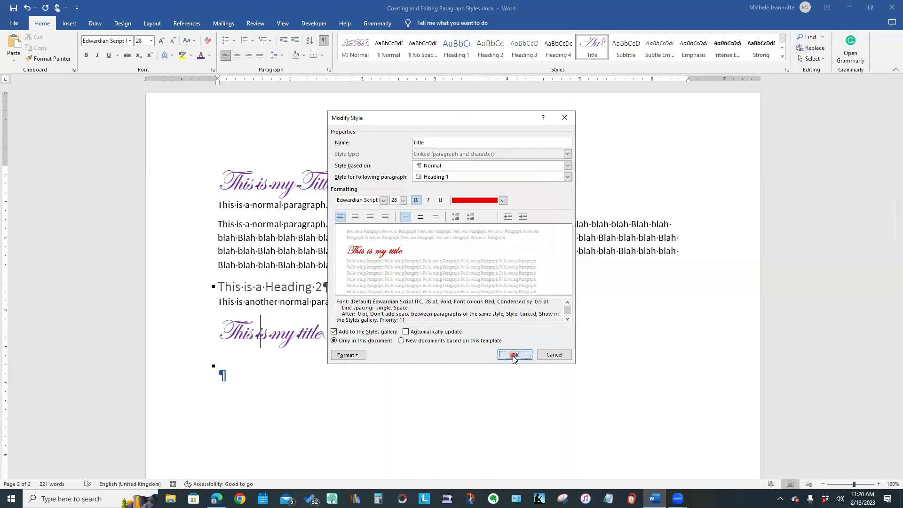
left_click(514, 356)
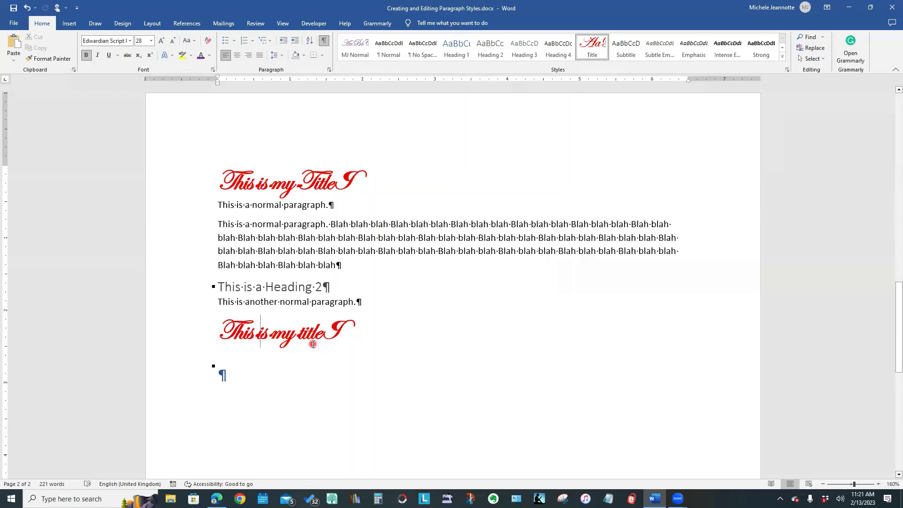
Undo the bold red Title change, then reopen Modify Style for Title and cancel it.
key("ctrl+z")
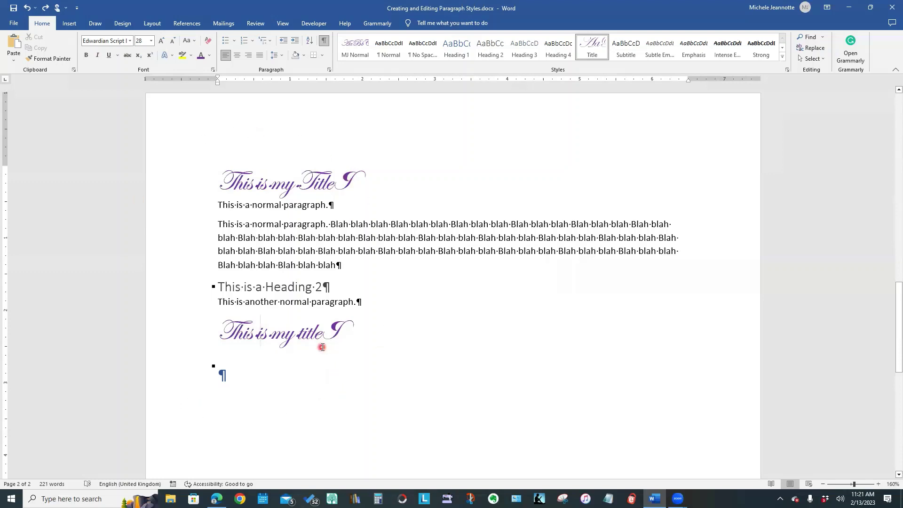
right_click(589, 51)
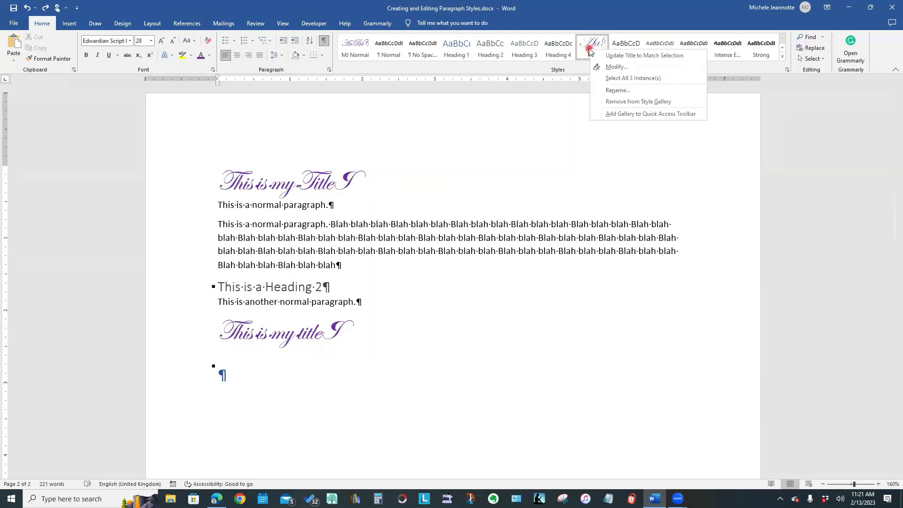
left_click(609, 69)
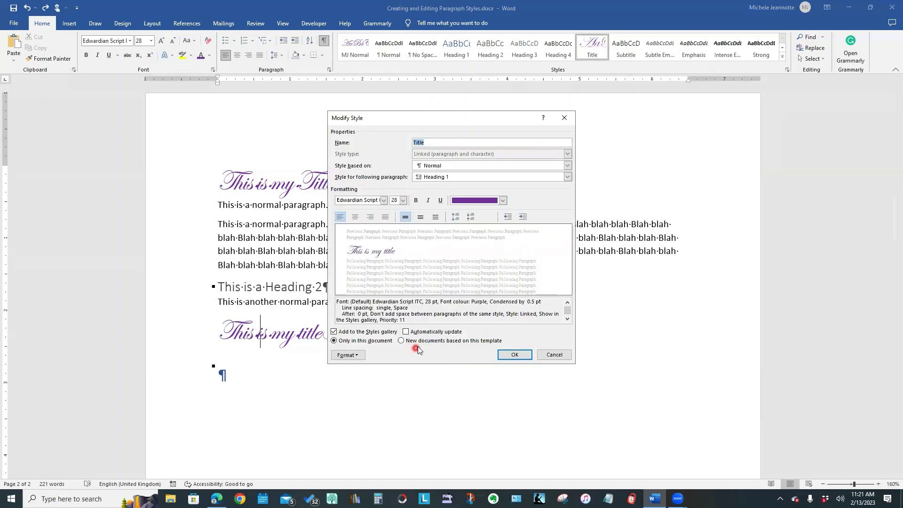
left_click(554, 355)
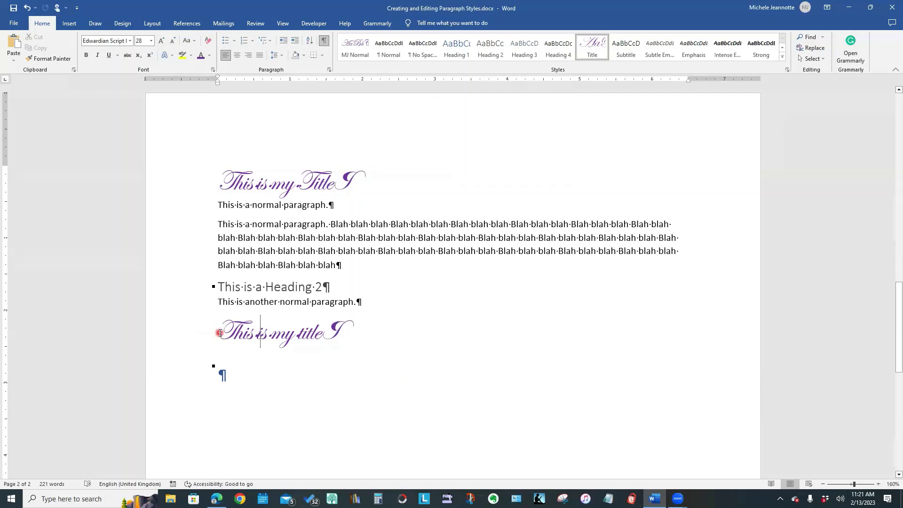
Select the second title line 'This is my title' and colour it green.
left_click_drag(220, 333, 351, 341)
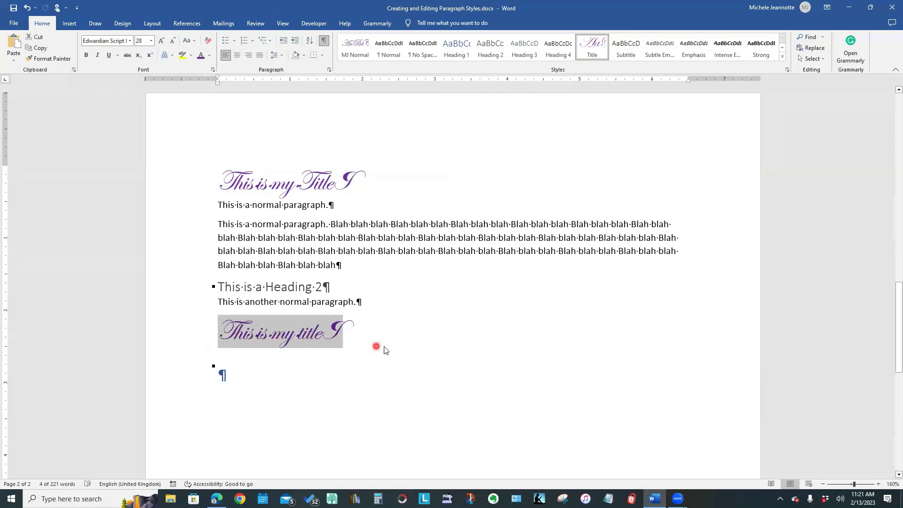
left_click(211, 57)
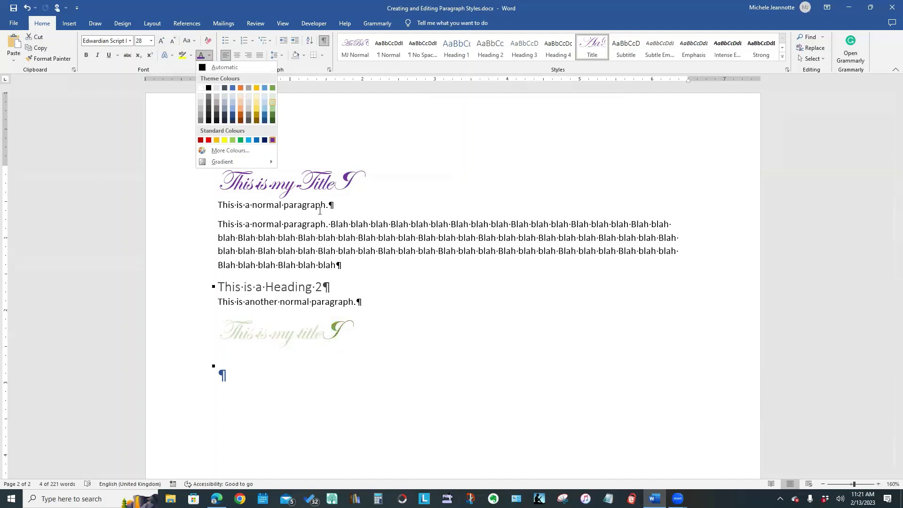
left_click(271, 101)
left_click(210, 56)
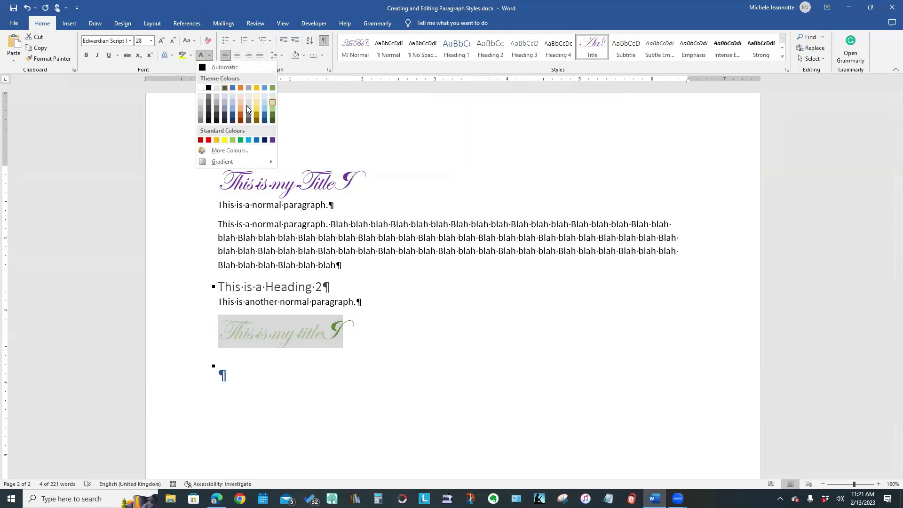
left_click(272, 113)
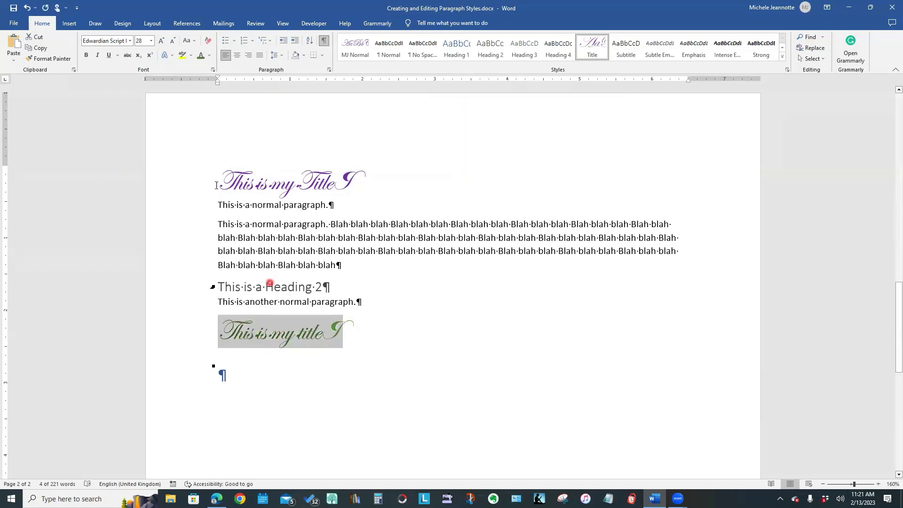
Set the title to Lucida Handwriting at 22 pt, then reselect the whole line.
left_click(131, 41)
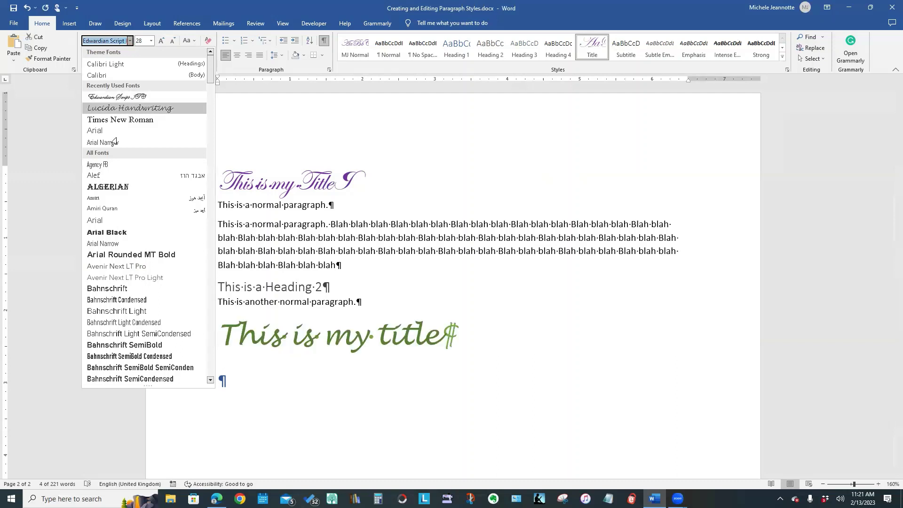
left_click(123, 112)
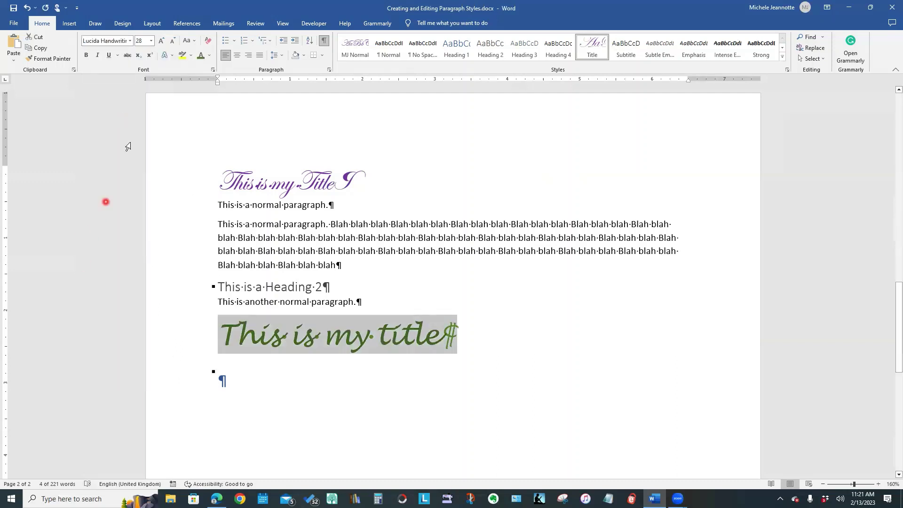
left_click(151, 41)
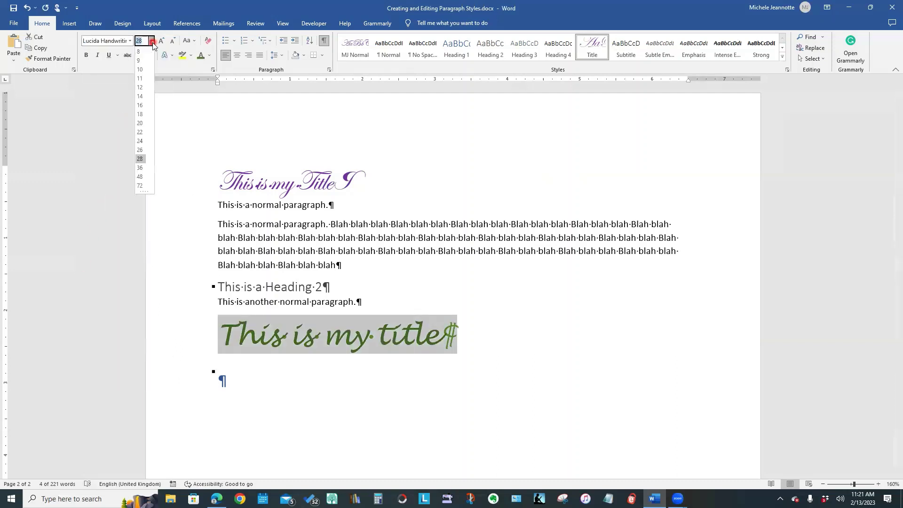
left_click(140, 133)
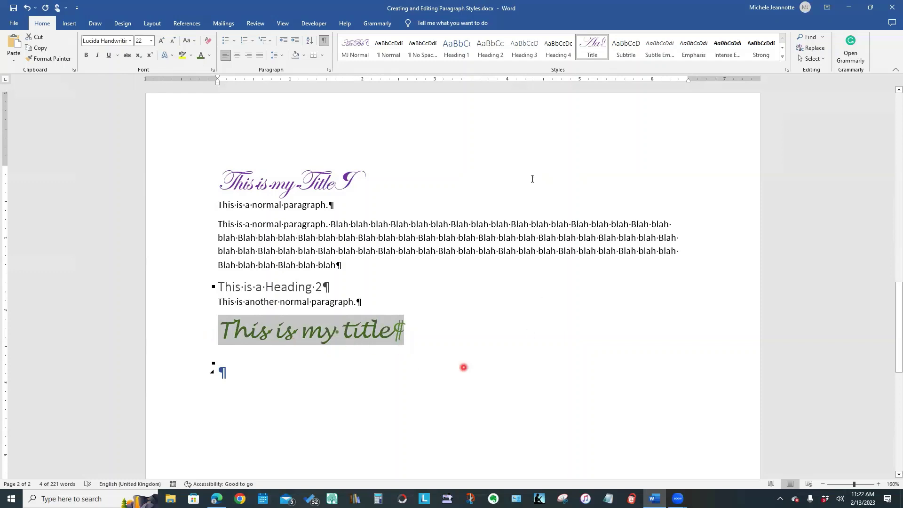
left_click(223, 337)
left_click_drag(207, 335, 420, 336)
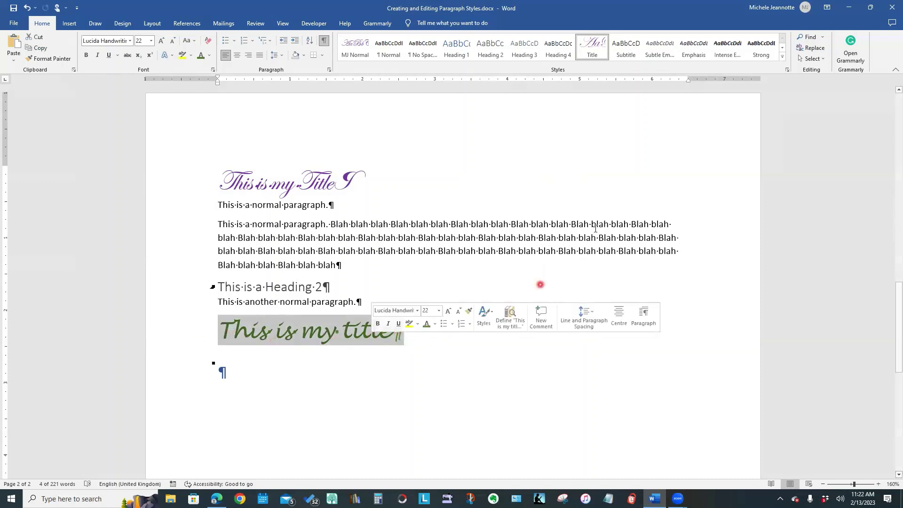
Update the Title style to match the green Lucida Handwriting title, then check the first title line.
left_click(594, 49)
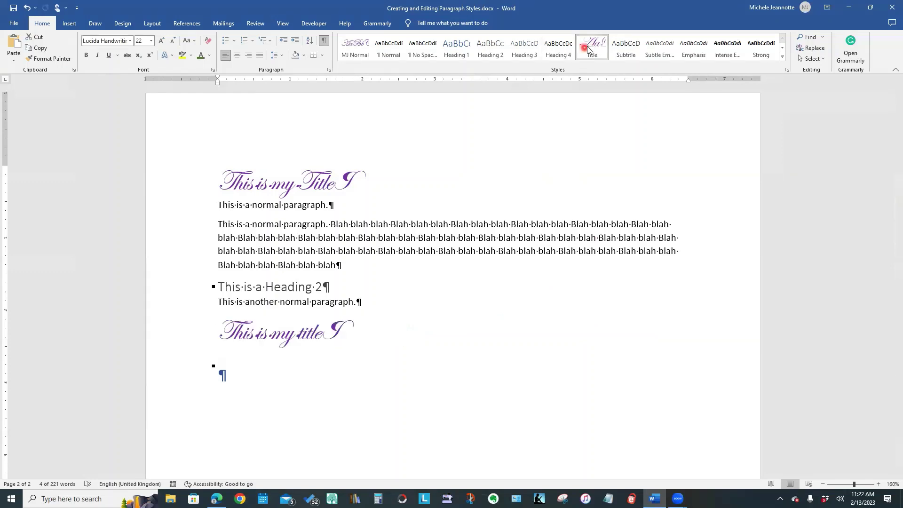
right_click(589, 49)
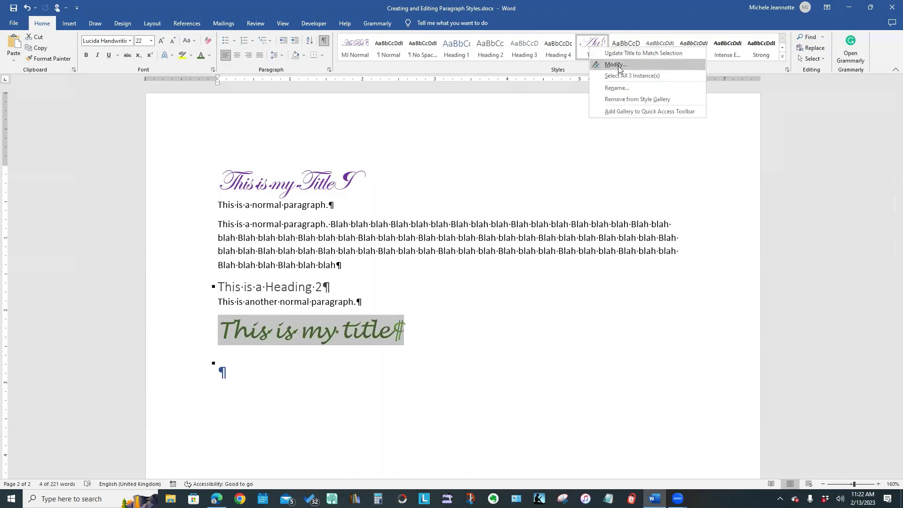
left_click(666, 55)
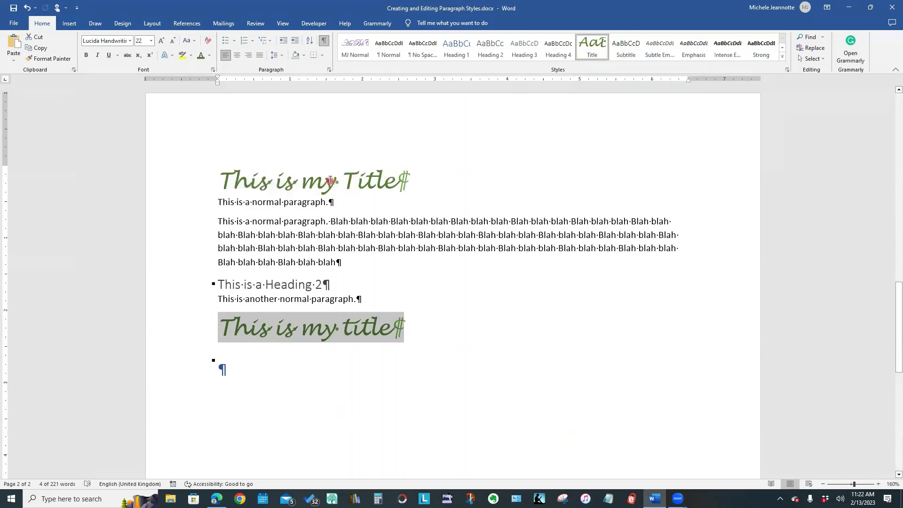
left_click(365, 183)
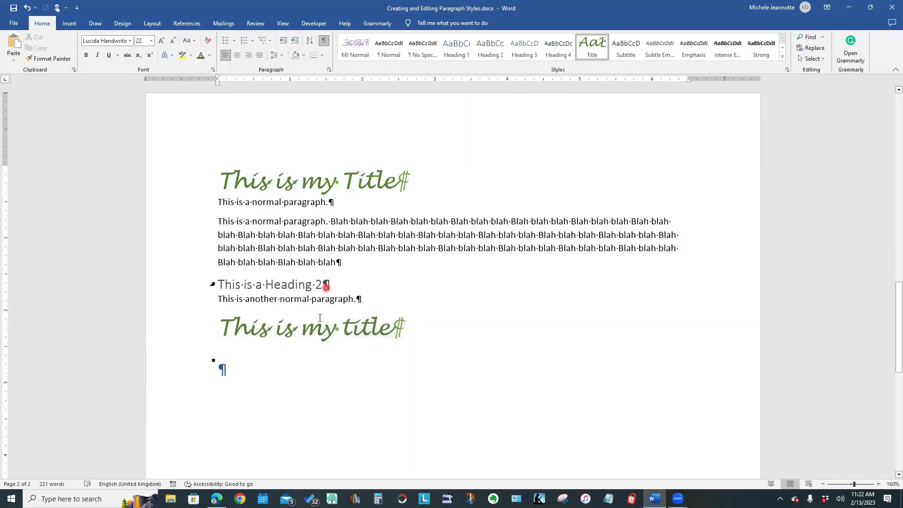
left_click(340, 181)
left_click(427, 364)
left_click(326, 181)
Select 'This is another normal paragraph.' and increase its indent.
left_click(224, 325)
left_click(270, 424)
left_click(367, 299)
left_click(242, 299)
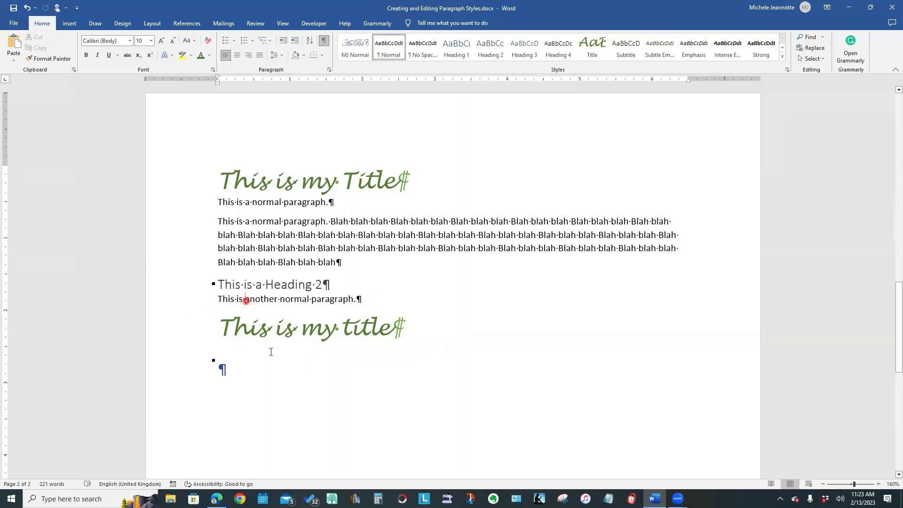
left_click(203, 303)
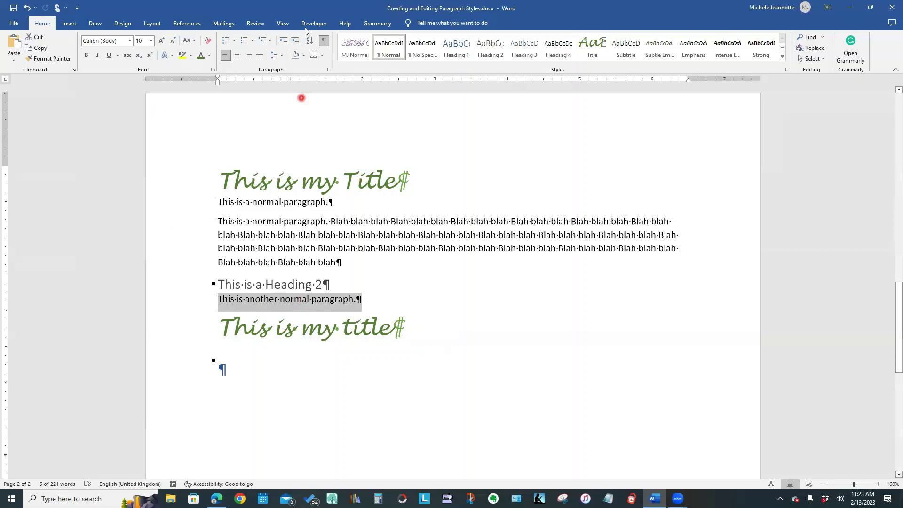
left_click(295, 41)
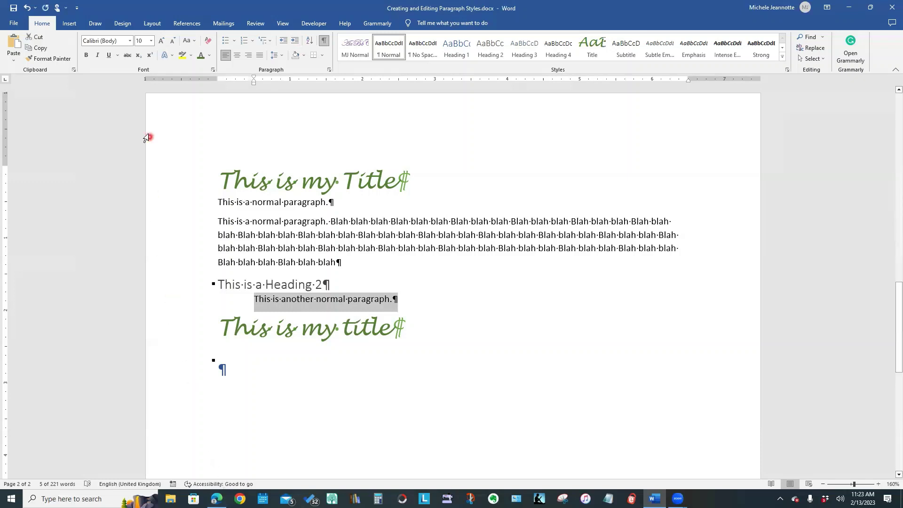
Make the paragraph italic Times New Roman with a blue-grey font colour.
left_click(129, 42)
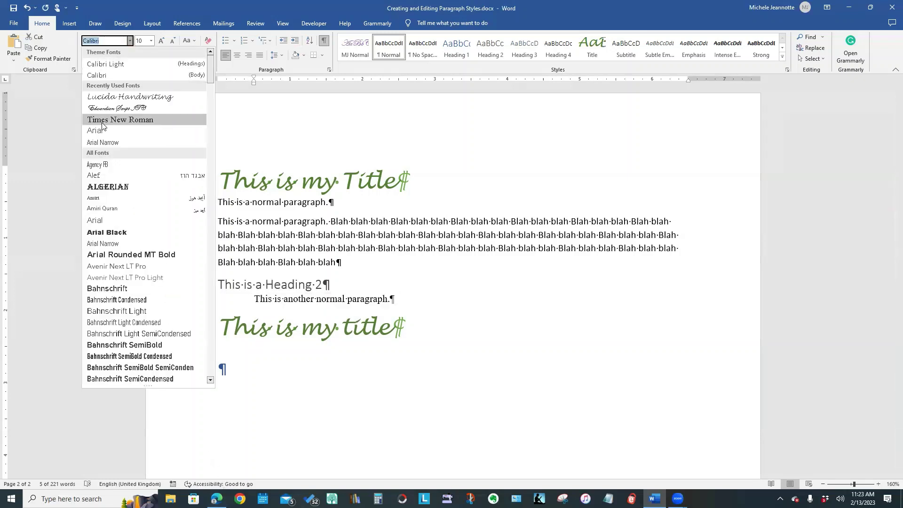
left_click(120, 120)
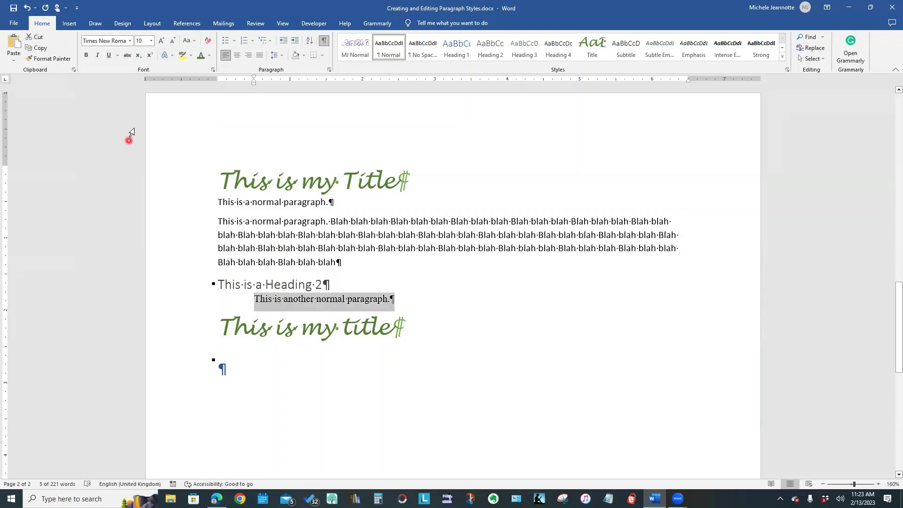
left_click(209, 56)
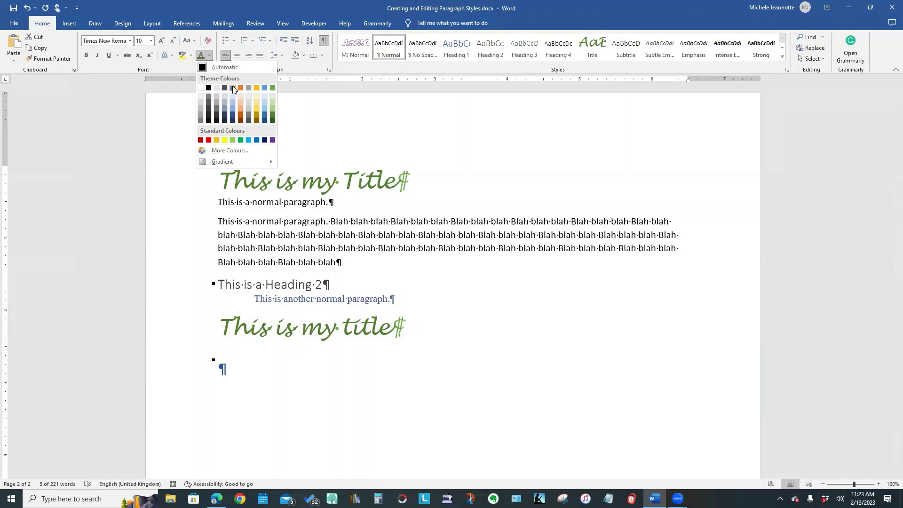
left_click(98, 55)
left_click(97, 55)
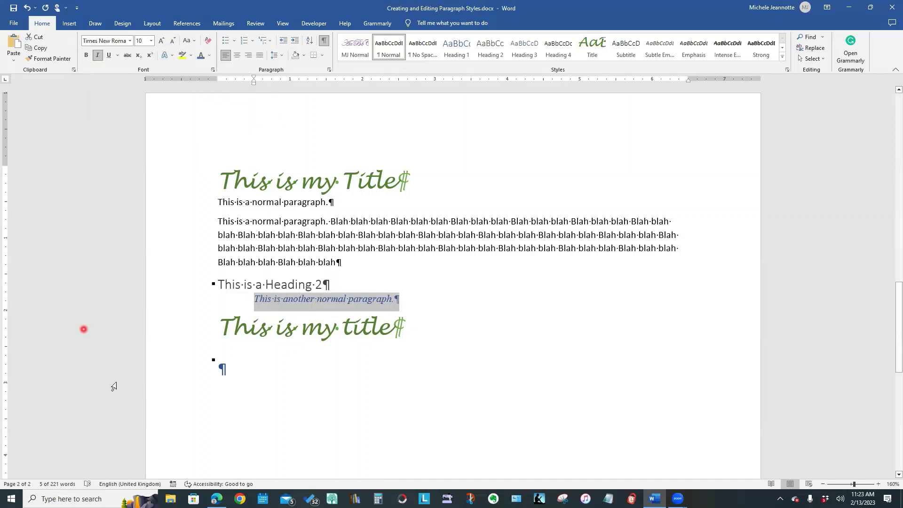
In the Paragraph dialog, set Spacing Before to 6 pt for 'This is another normal paragraph.'.
right_click(291, 300)
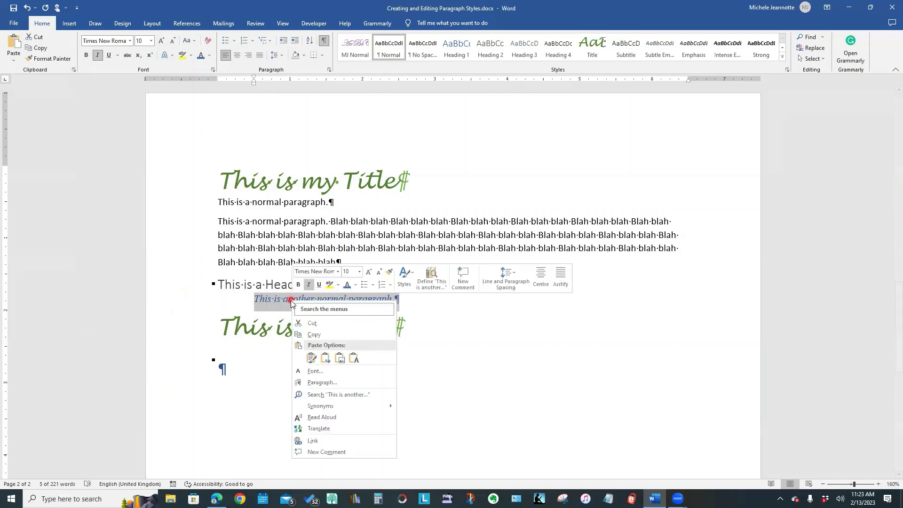
left_click(313, 382)
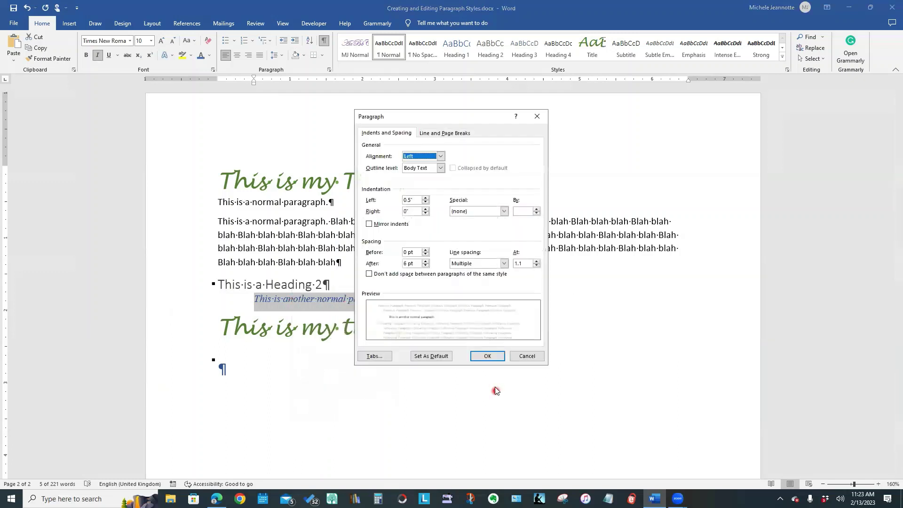
left_click(426, 250)
left_click(490, 358)
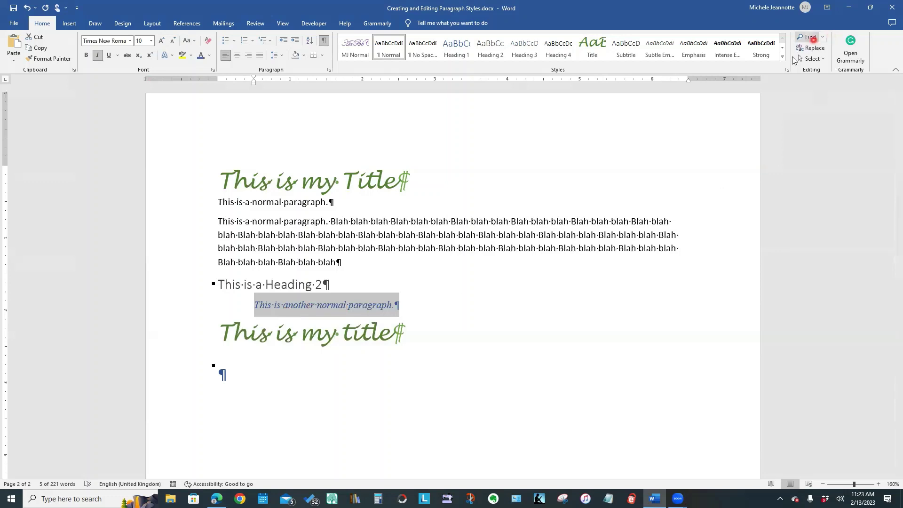
Expand the Styles gallery to show every style and the Create a Style option.
left_click(761, 51)
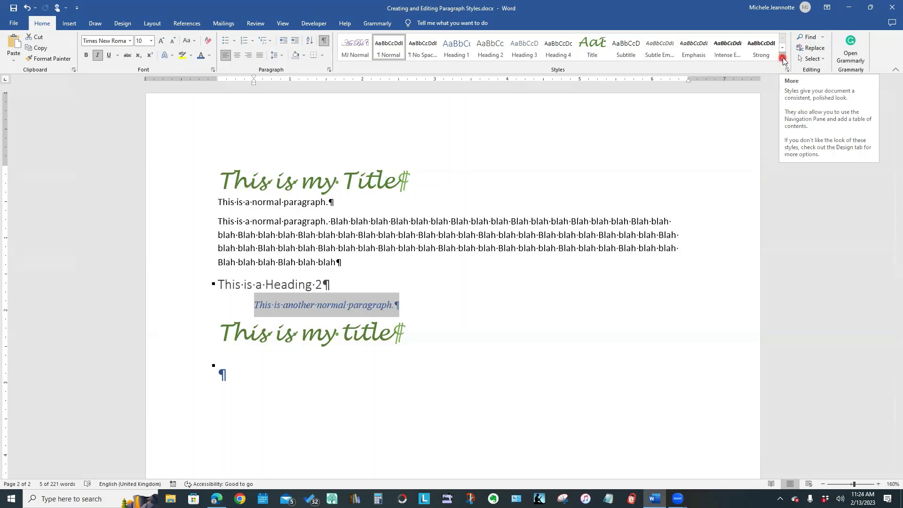
left_click(783, 58)
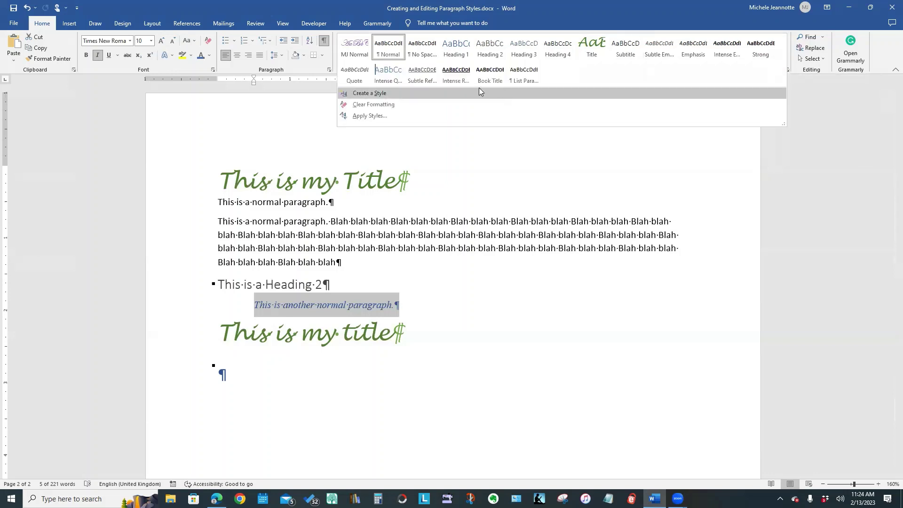
Create a new style named 'MWM Normal' from the italic blue-grey paragraph.
left_click(366, 92)
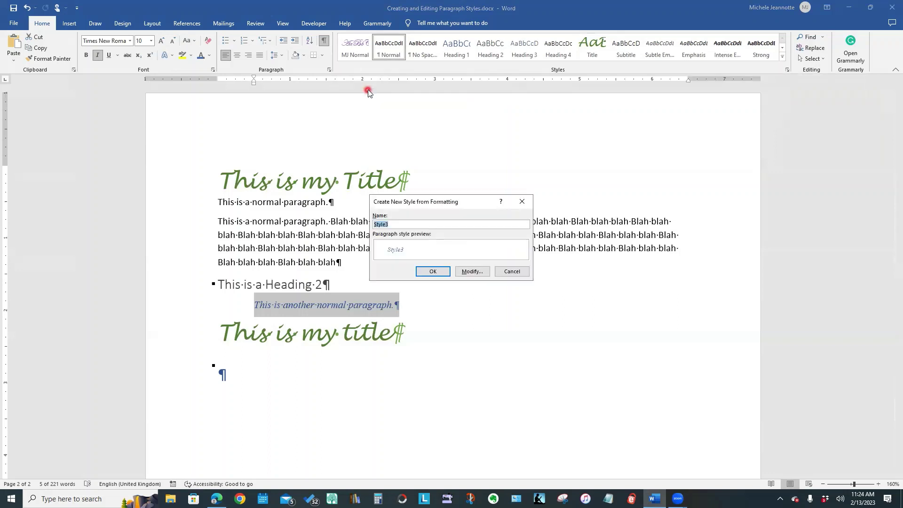
type("MWM Normal")
left_click(434, 272)
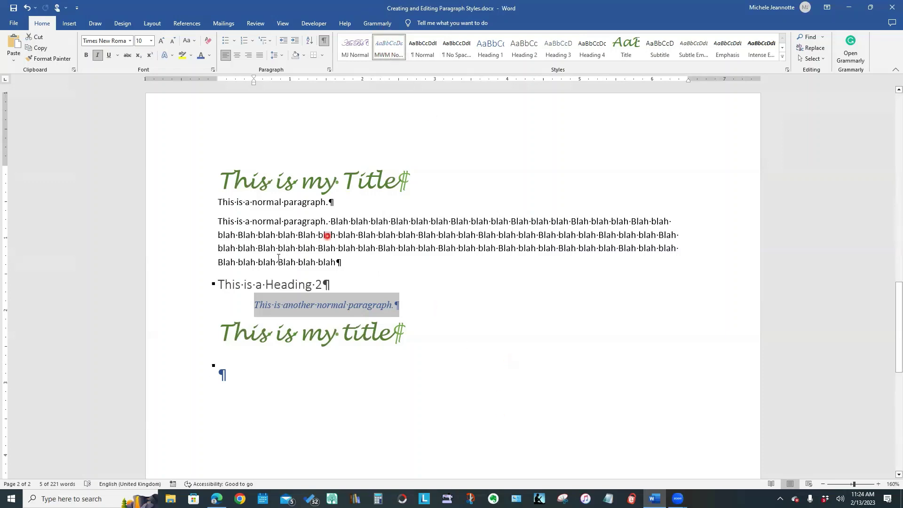
Apply MWM Normal to the long 'Blah blah' paragraph, try MJ Normal, then switch back to MWM Normal.
left_click(206, 246)
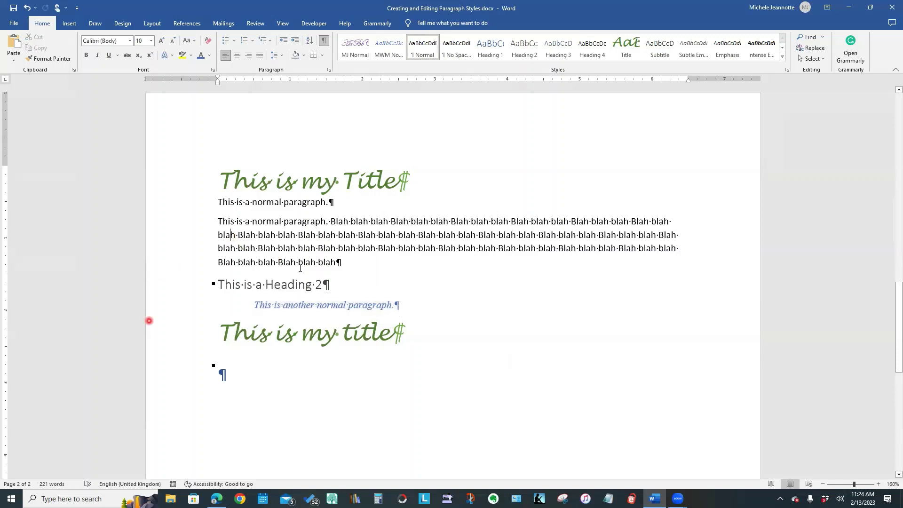
left_click(279, 235)
left_click(383, 50)
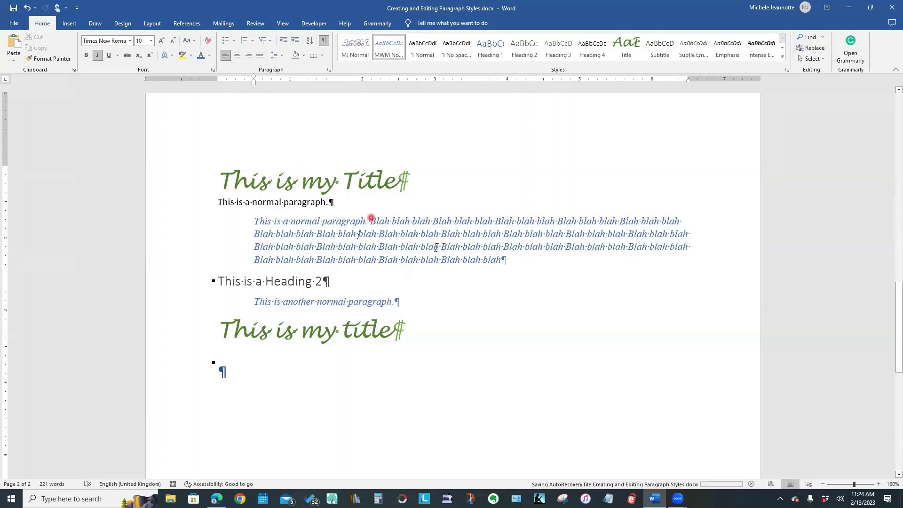
left_click(435, 262)
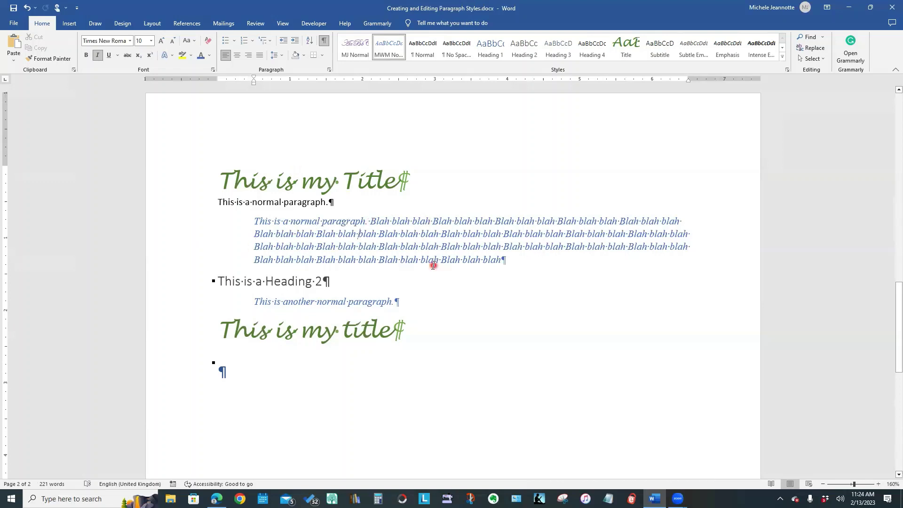
left_click(370, 53)
left_click(399, 40)
left_click(391, 55)
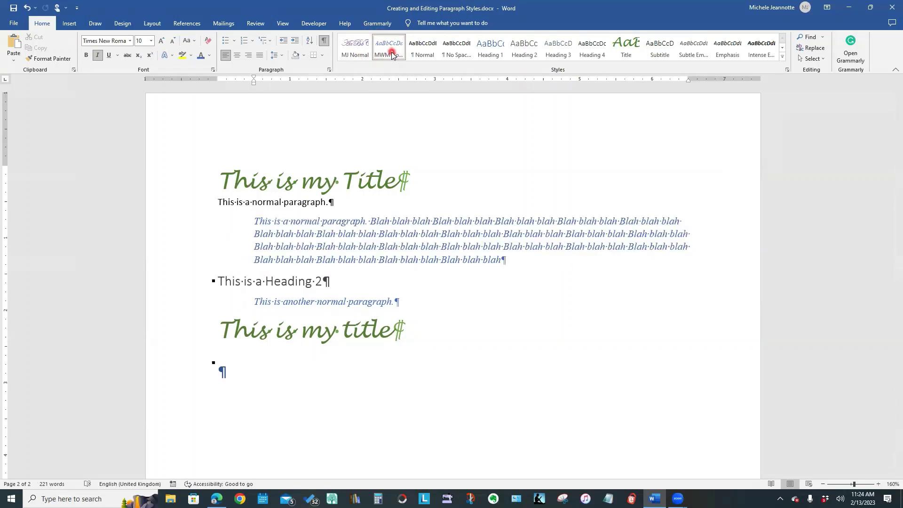
left_click(341, 55)
left_click(382, 49)
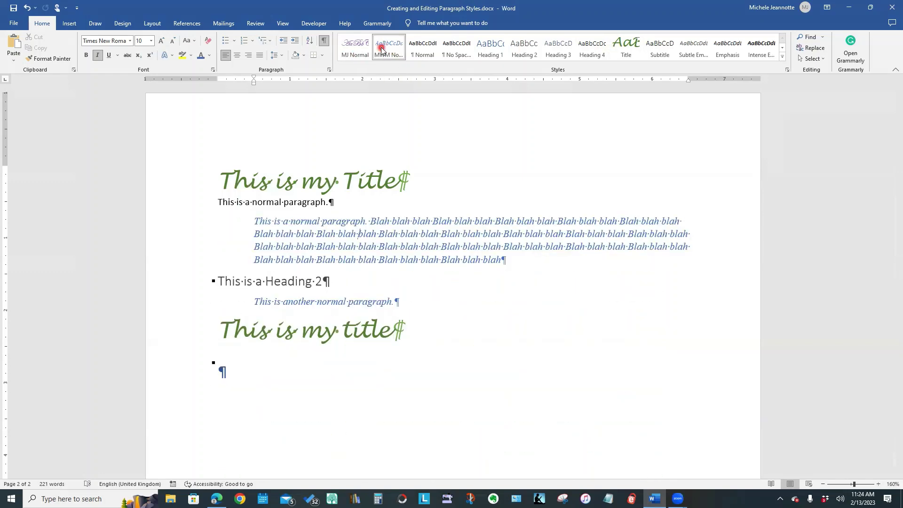
Open Modify Style for MWM Normal, select Only in this document, then cancel without changes.
right_click(381, 49)
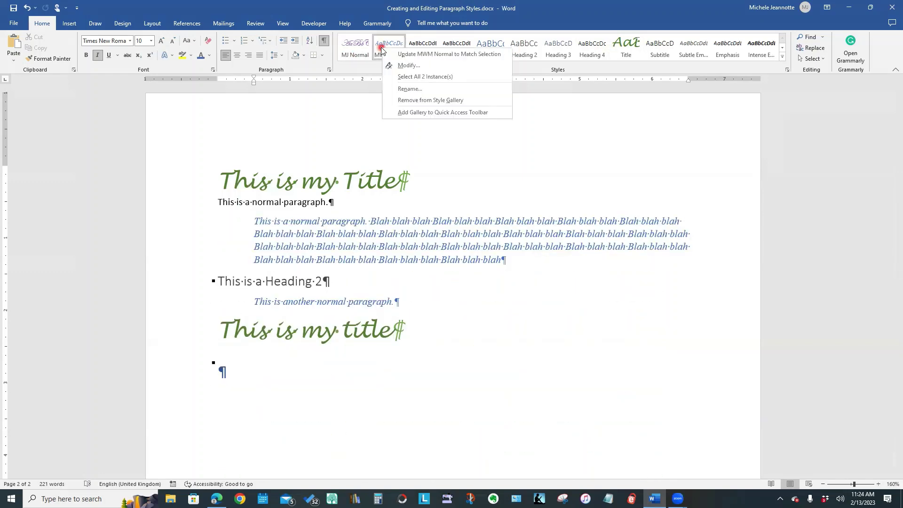
left_click(401, 65)
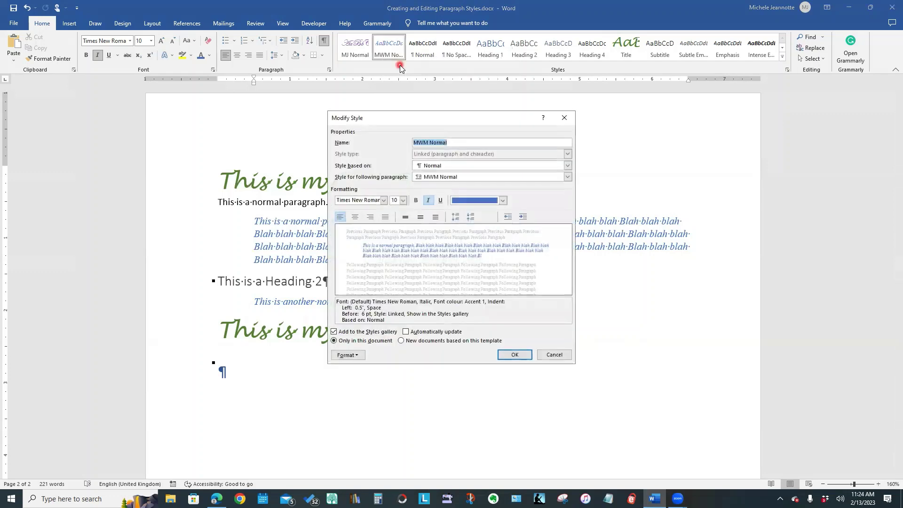
left_click(334, 341)
left_click(562, 355)
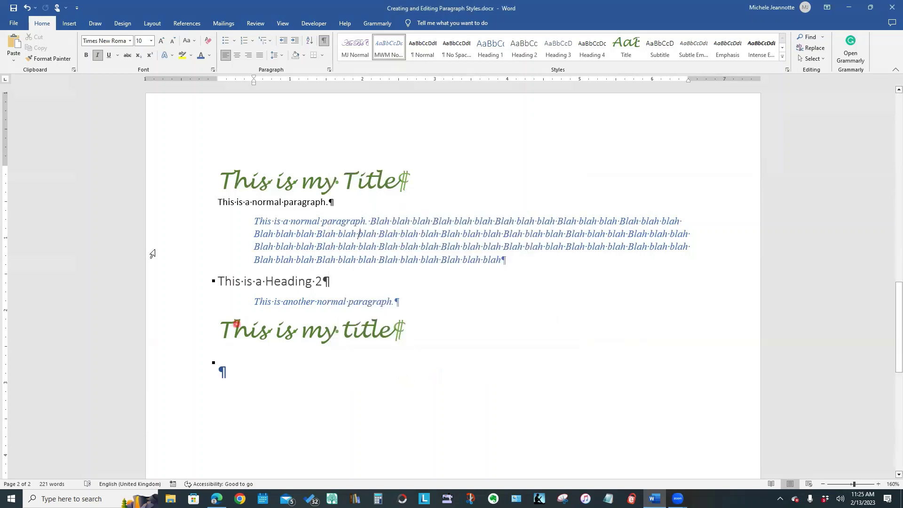
Create a new blank document from File > New.
left_click(11, 25)
left_click(27, 68)
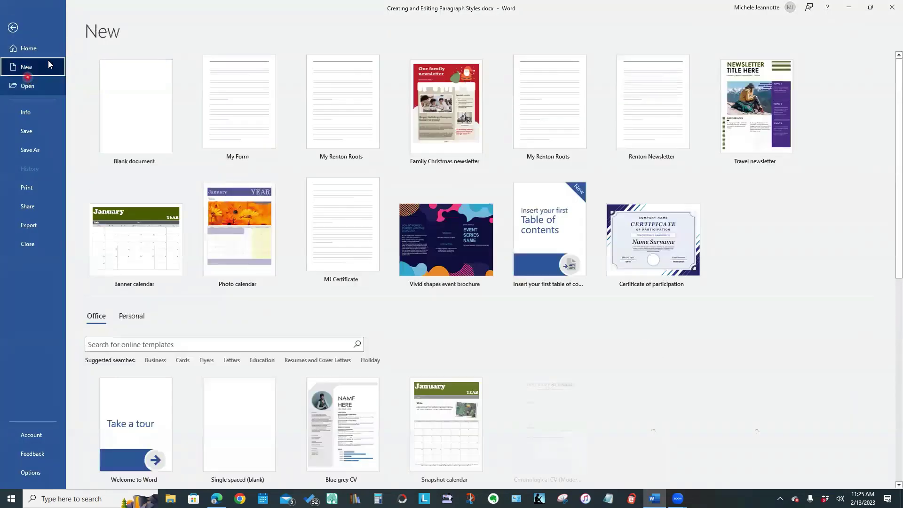
left_click(127, 82)
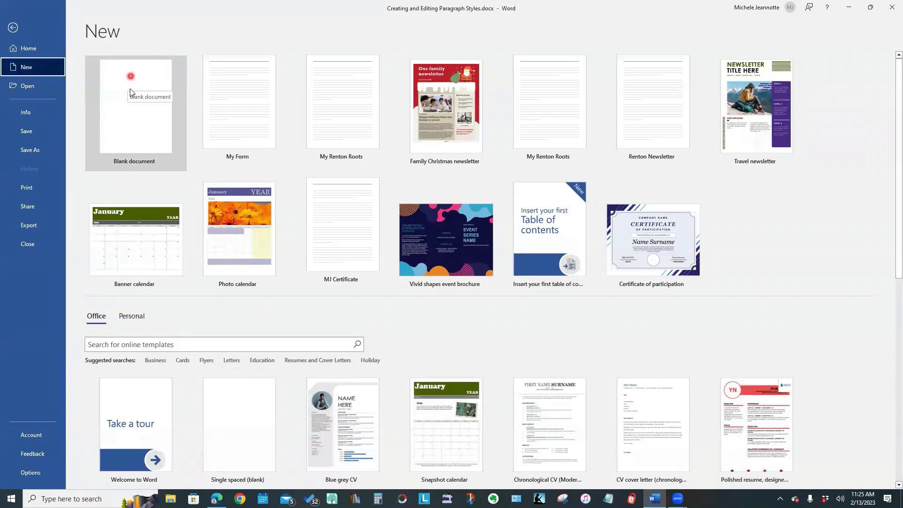
left_click(130, 137)
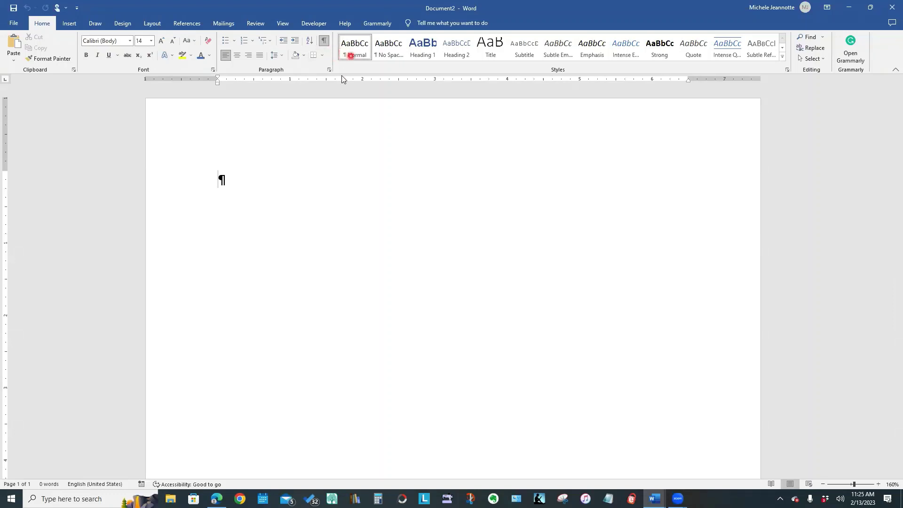
Try the Normal and Heading 1 styles in the blank document, then return via the taskbar.
left_click(347, 51)
left_click(430, 51)
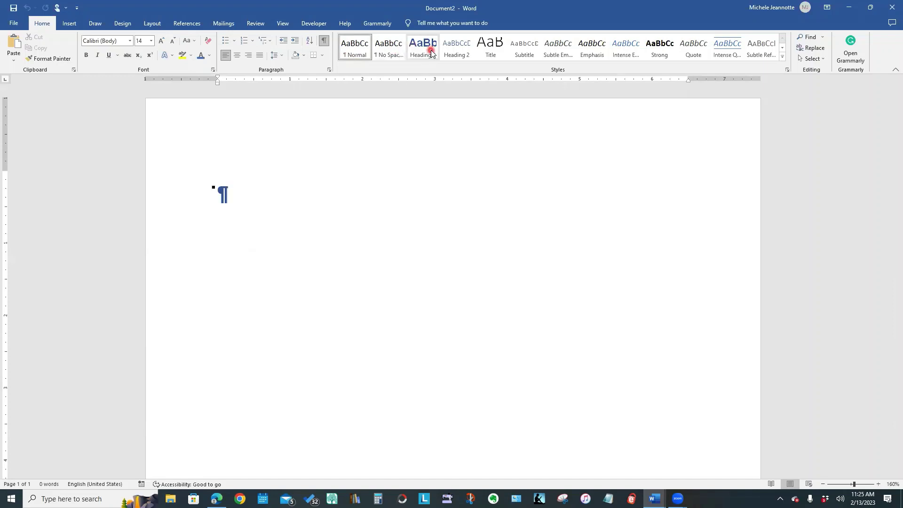
left_click(283, 24)
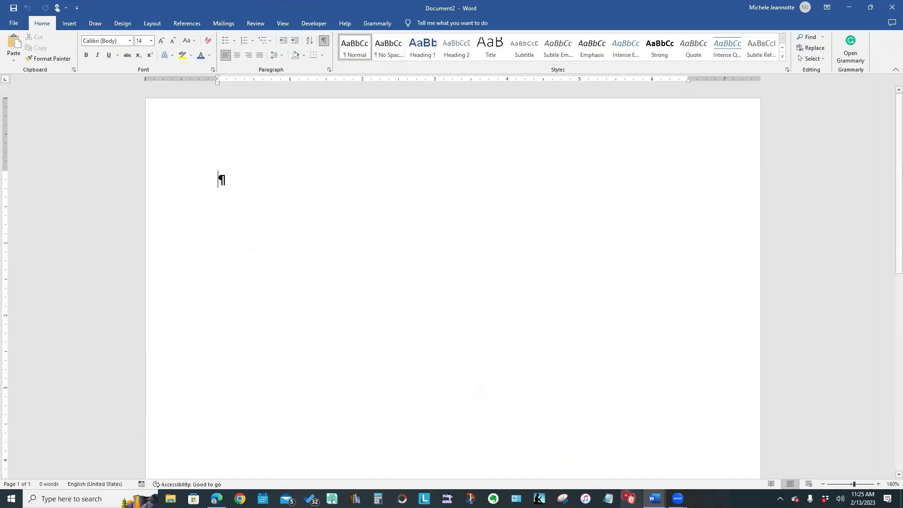
left_click(653, 499)
Back in the paragraph styles document, set the Blah paragraph to MJ Normal, then back to MWM Normal.
left_click(607, 457)
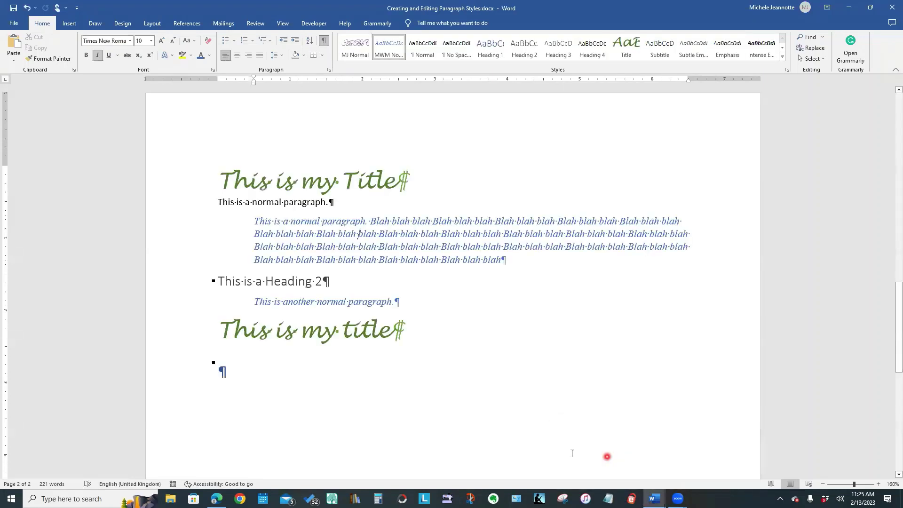
left_click(355, 53)
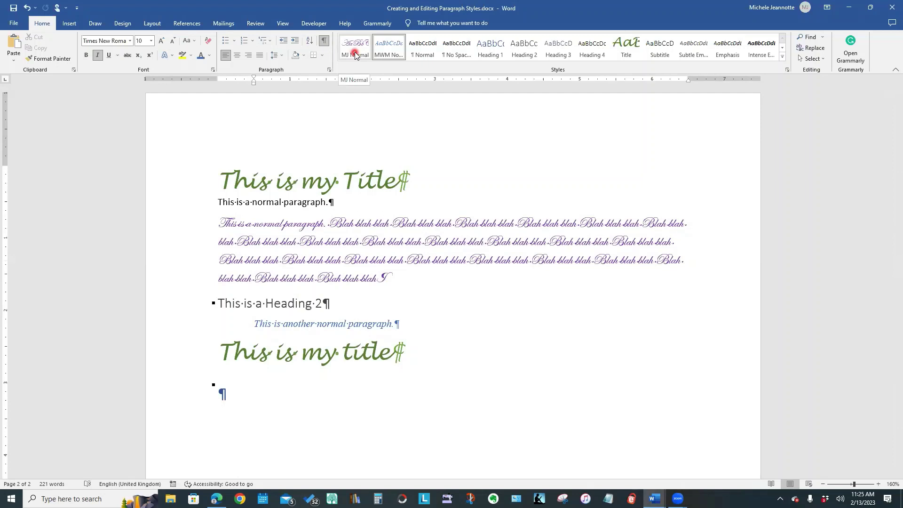
left_click(389, 50)
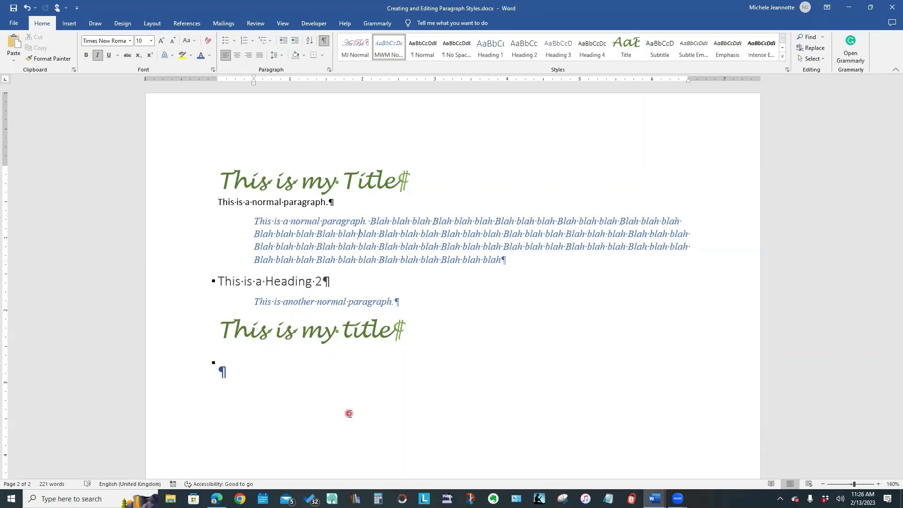
Compare MWM Normal's 'Only in this document' and 'New documents based on this template' options, then cancel unchanged.
right_click(381, 56)
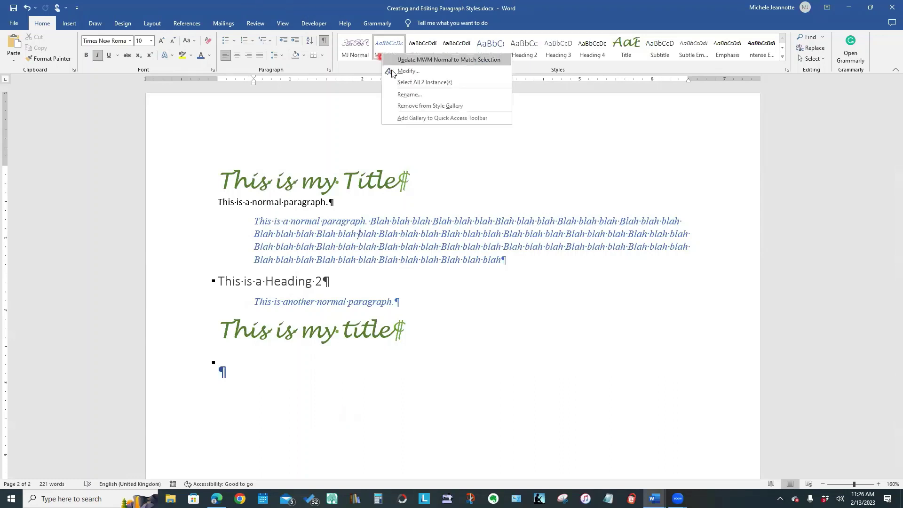
left_click(407, 71)
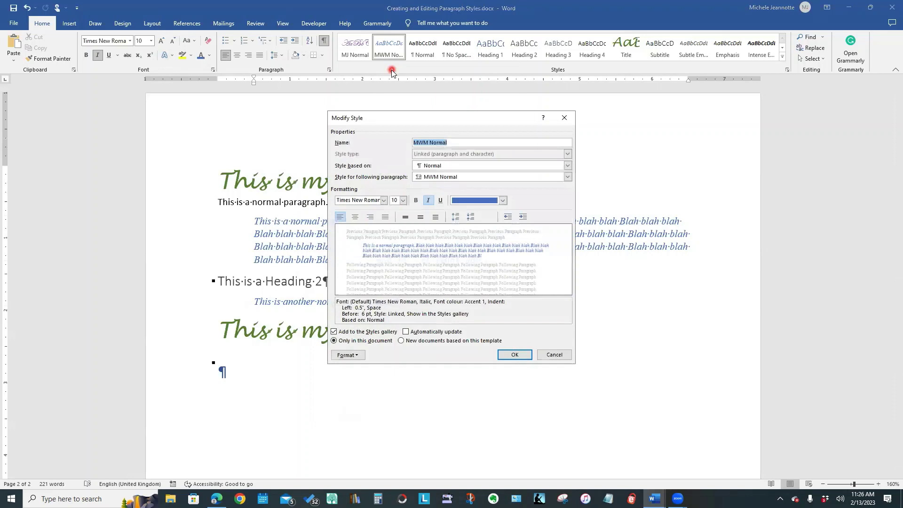
left_click(341, 344)
left_click(400, 340)
left_click(411, 345)
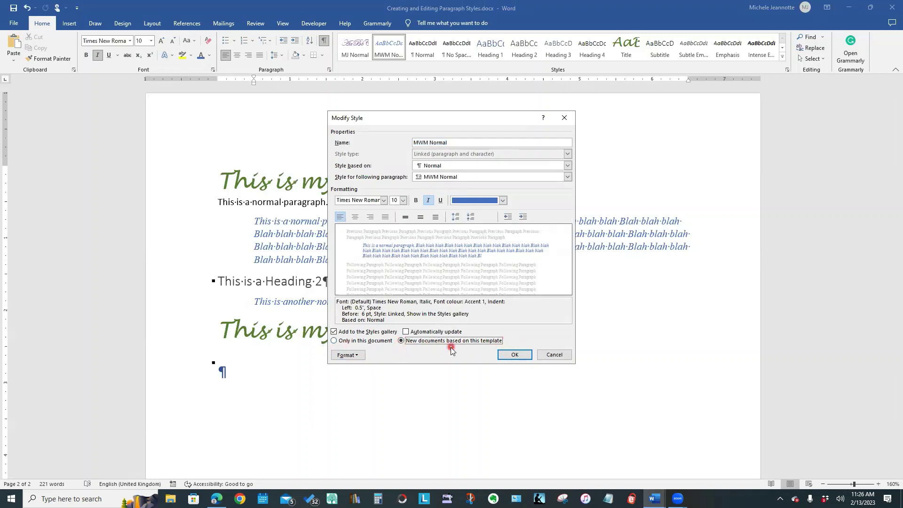
left_click(335, 341)
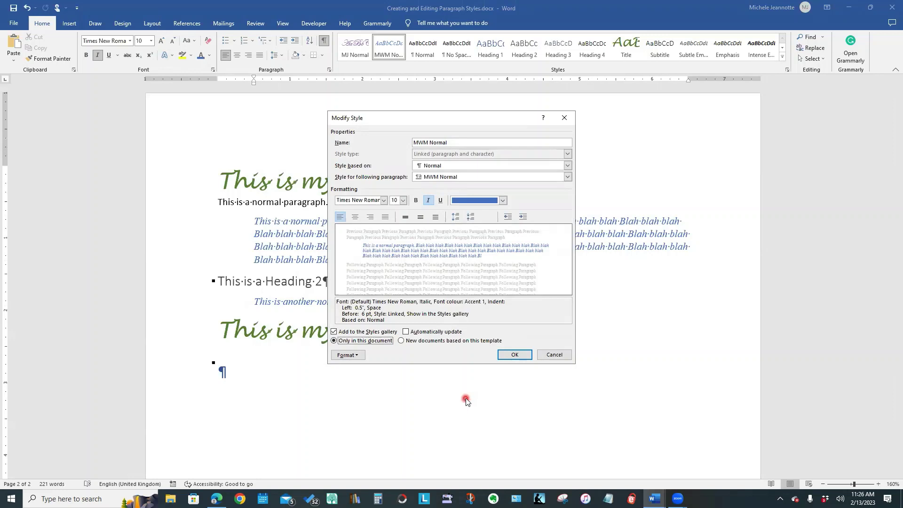
left_click(554, 355)
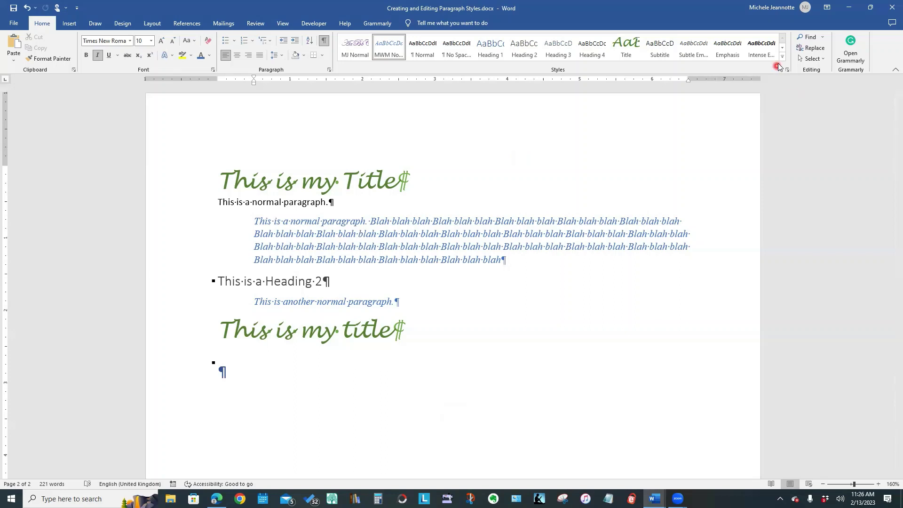
left_click(784, 57)
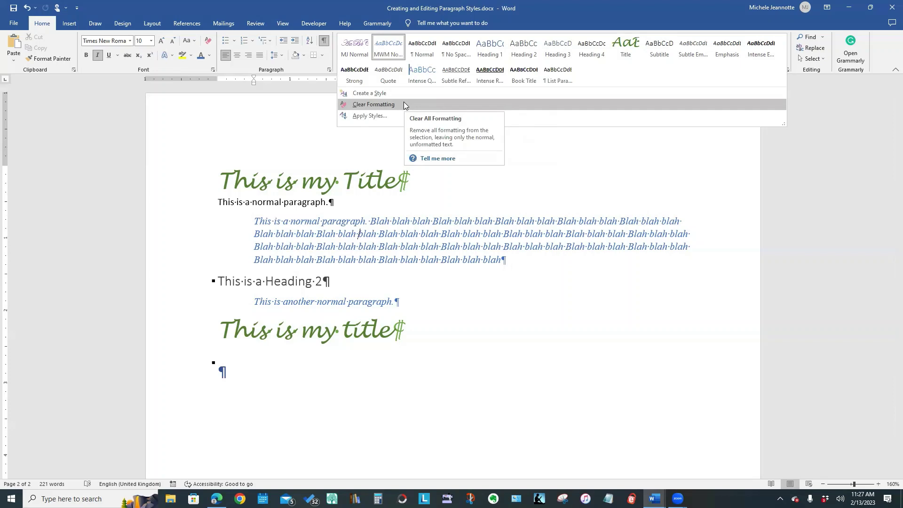
left_click(526, 364)
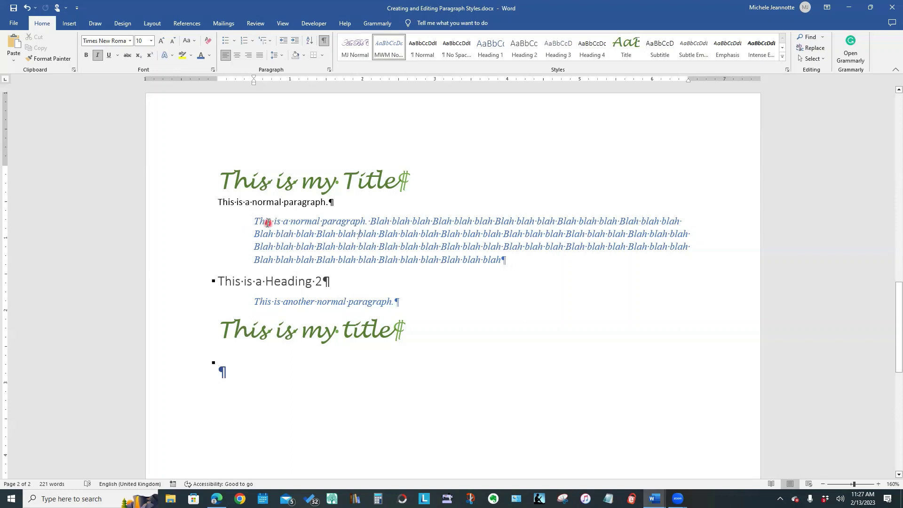
Highlight a 'Blah blah blah' group on line two in yellow.
left_click_drag(256, 222, 329, 235)
left_click(393, 262)
left_click_drag(319, 235, 378, 237)
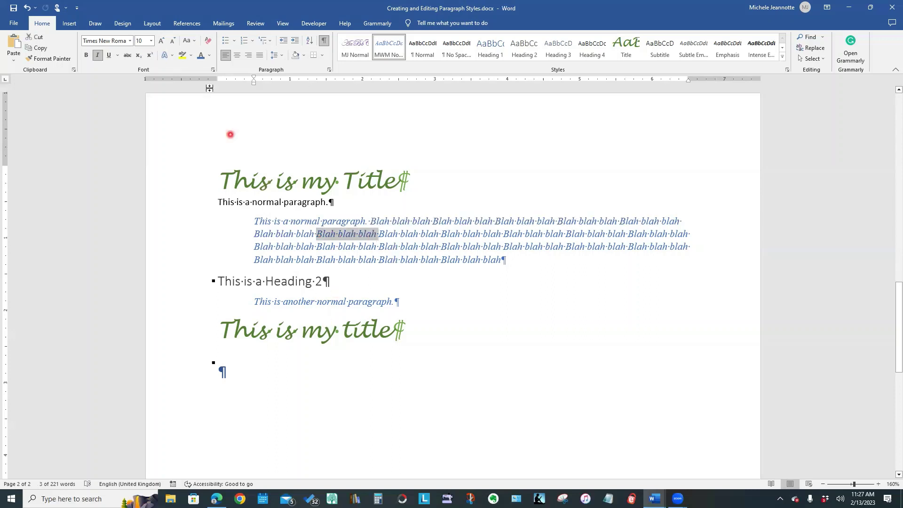
left_click(182, 55)
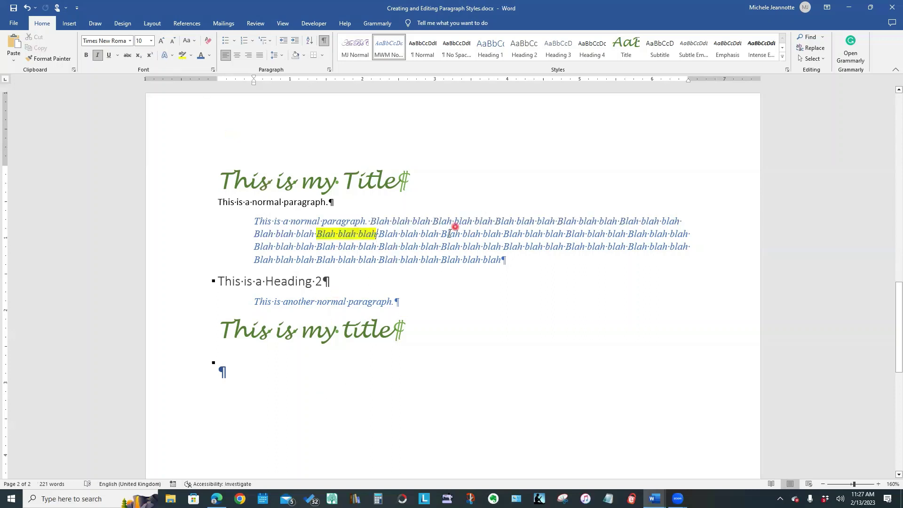
Colour a stretch of text through line three orange.
left_click_drag(439, 236, 489, 244)
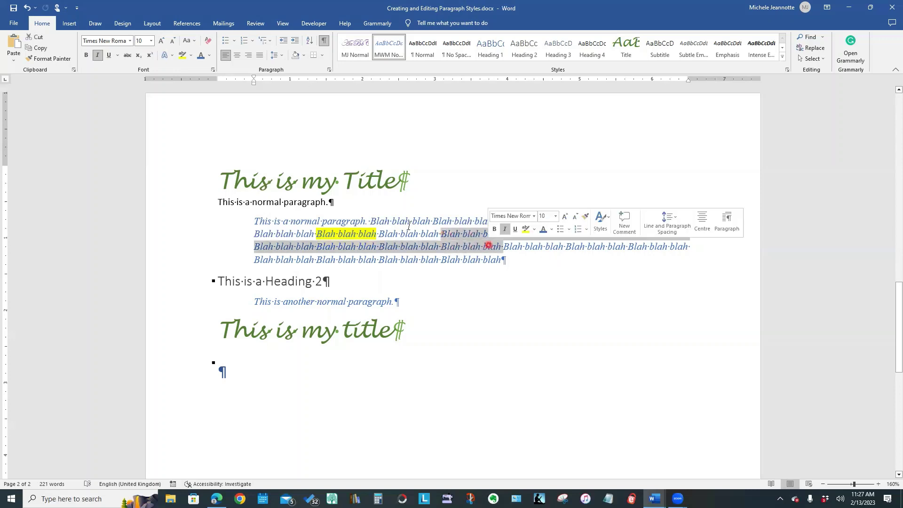
left_click(211, 55)
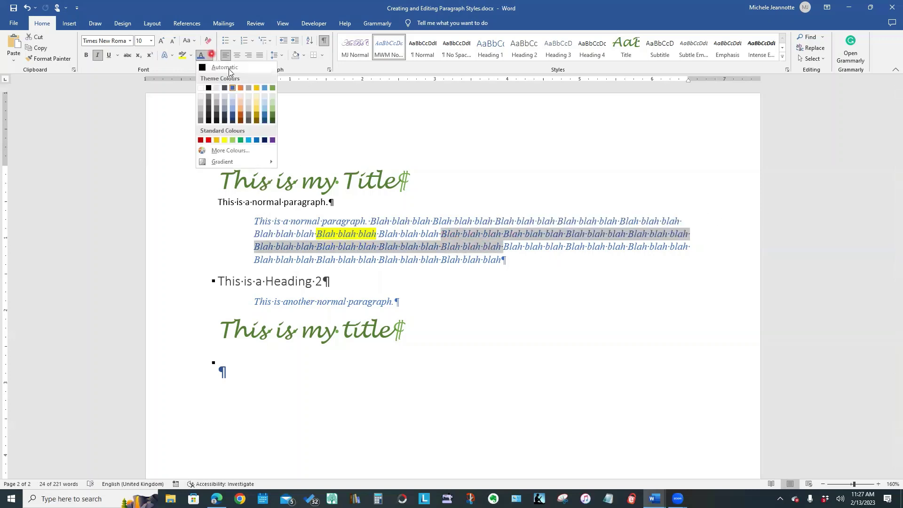
left_click(241, 101)
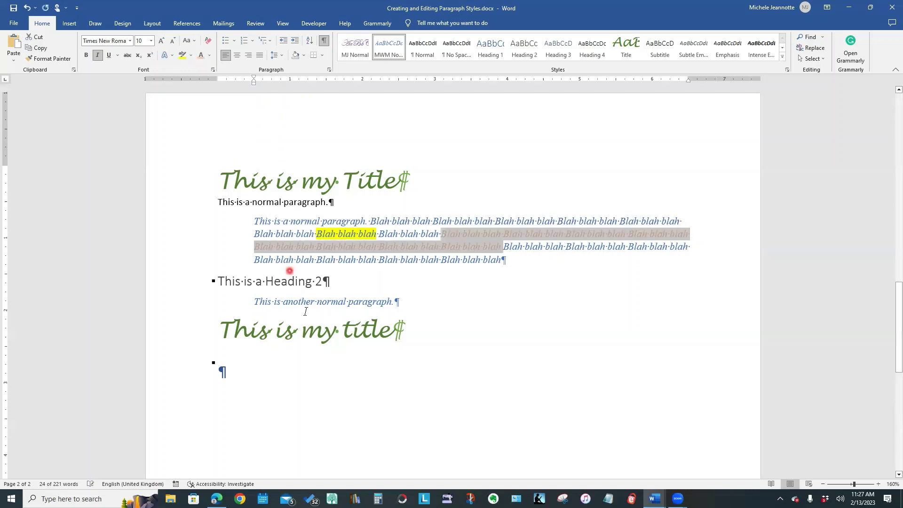
left_click(253, 222)
Set the whole Blah paragraph to 18 pt font size.
left_click_drag(253, 222, 538, 260)
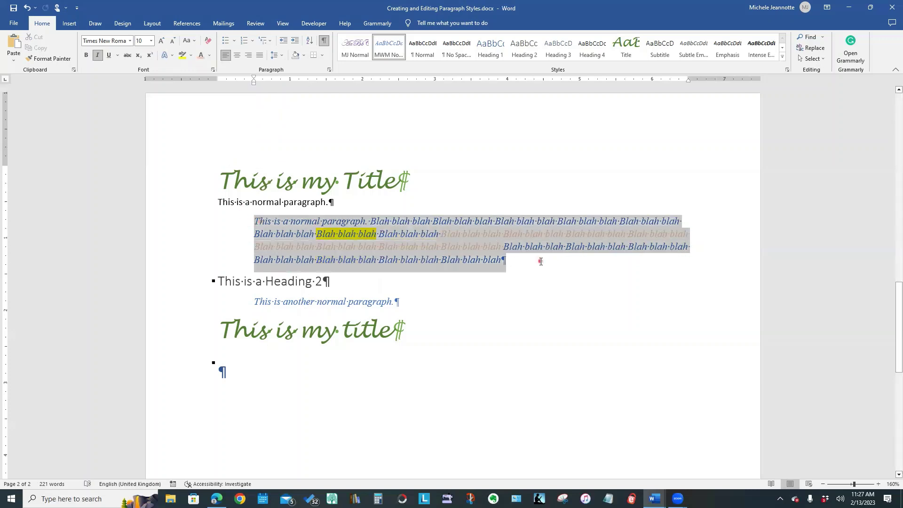
left_click(151, 41)
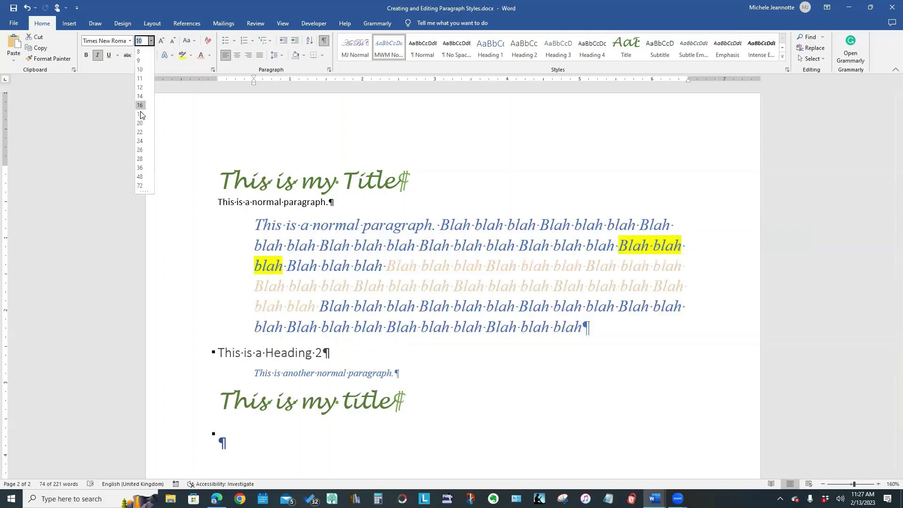
left_click(591, 437)
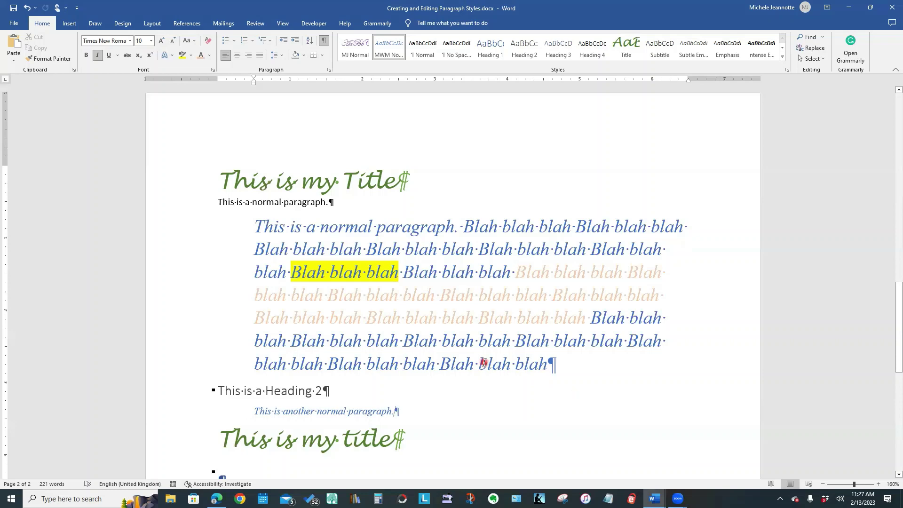
left_click(471, 253)
Clear all formatting from the Blah paragraph using the Styles gallery.
left_click_drag(192, 231, 198, 367)
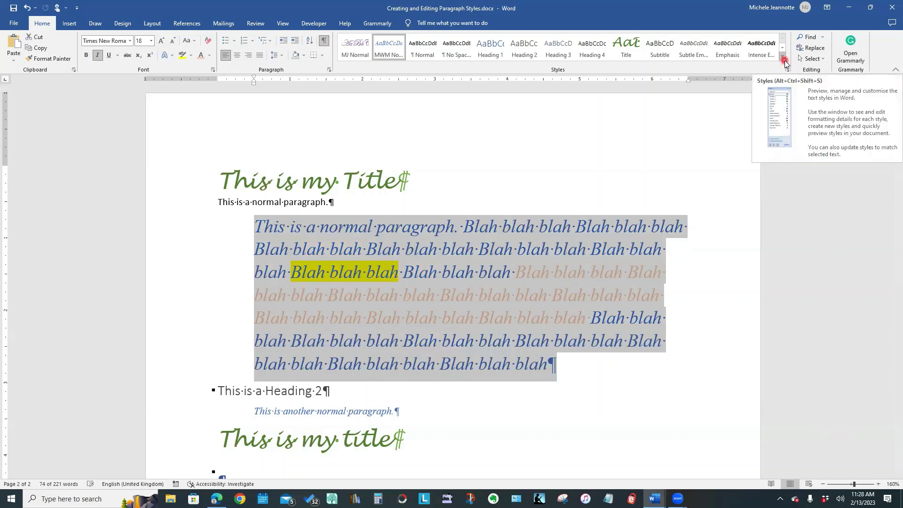
left_click(783, 60)
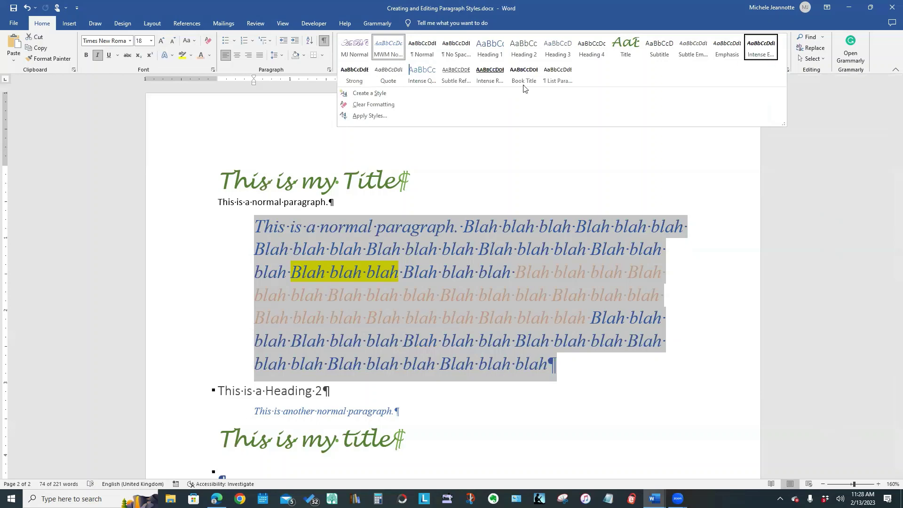
left_click(389, 104)
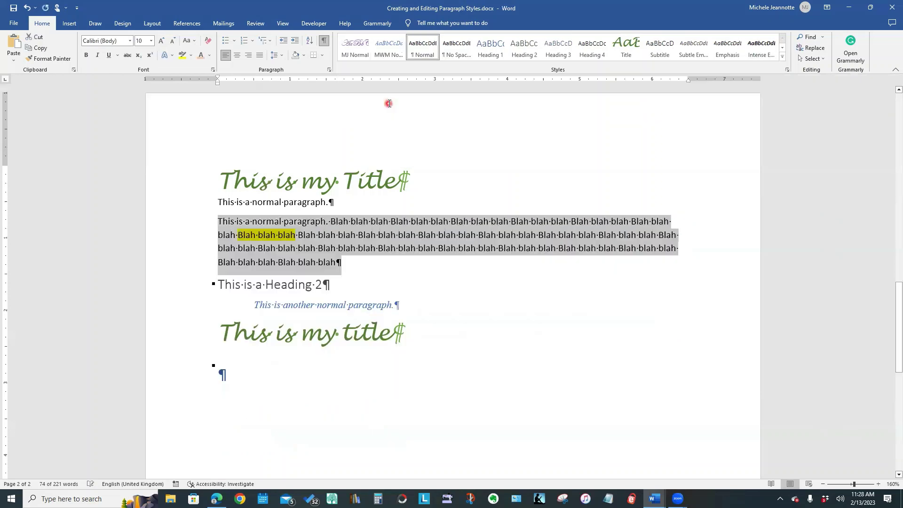
left_click(249, 235)
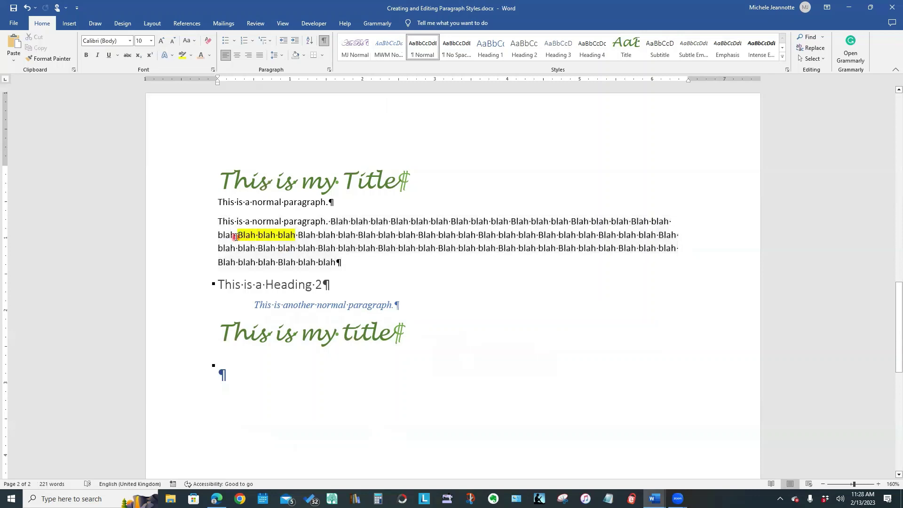
Set the highlighted 'Blah blah blah' words to No Colour highlight.
left_click_drag(218, 236, 297, 235)
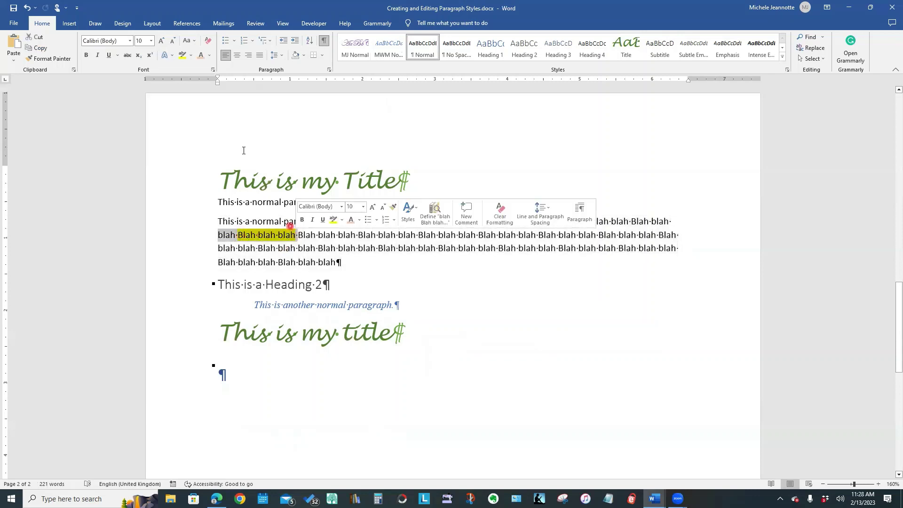
left_click(191, 55)
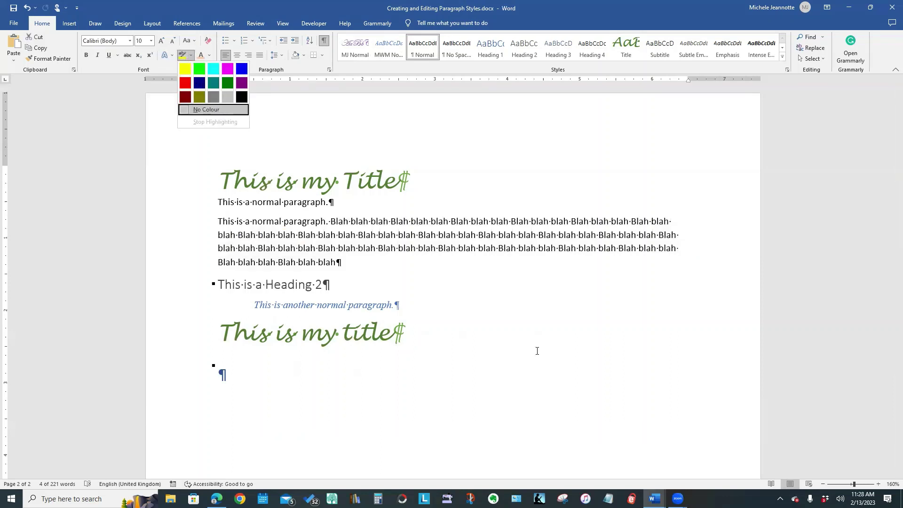
left_click(550, 344)
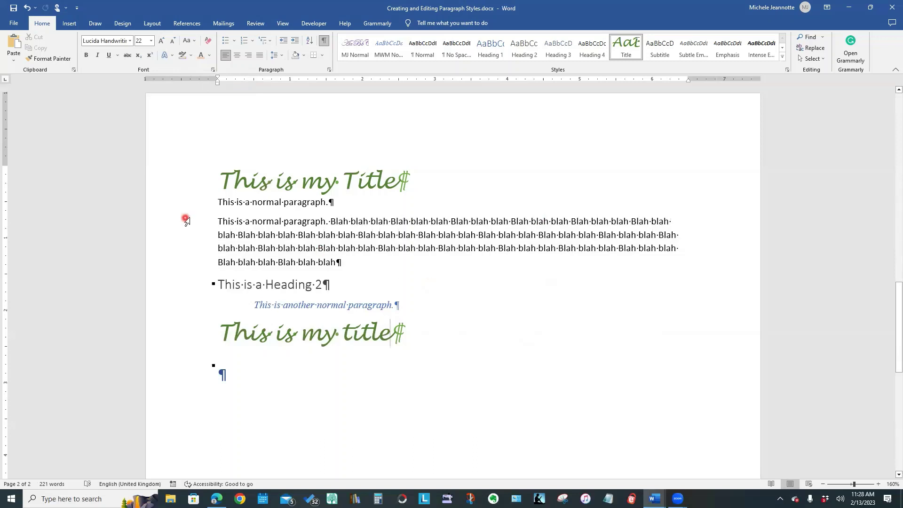
Apply the Normal style to the whole long Blah paragraph.
left_click_drag(198, 222, 232, 264)
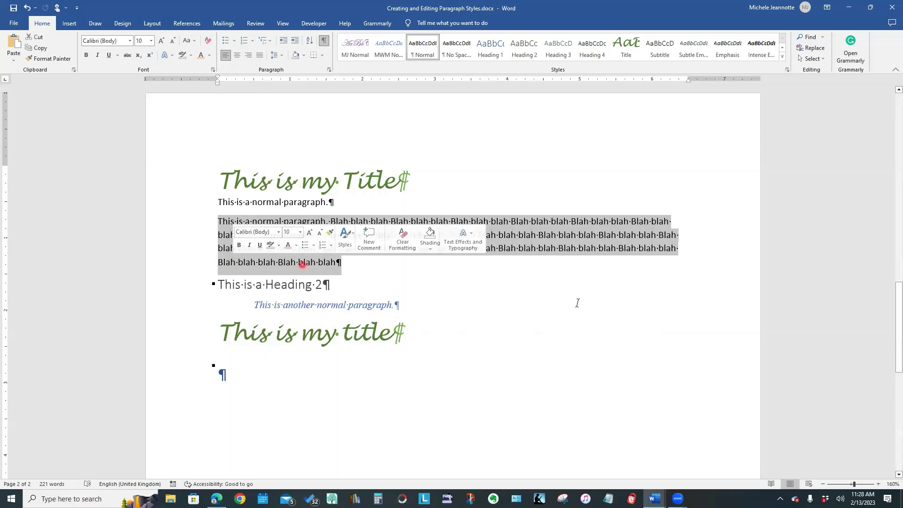
left_click(423, 54)
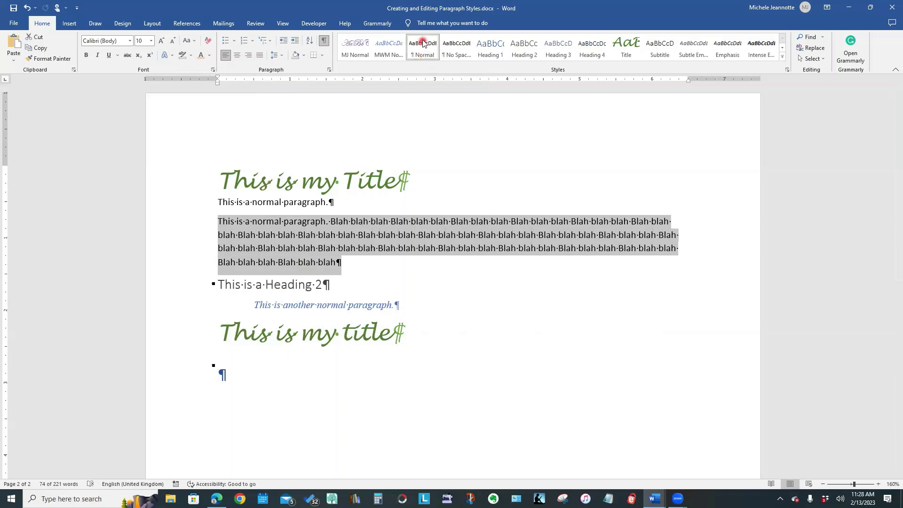
left_click(782, 56)
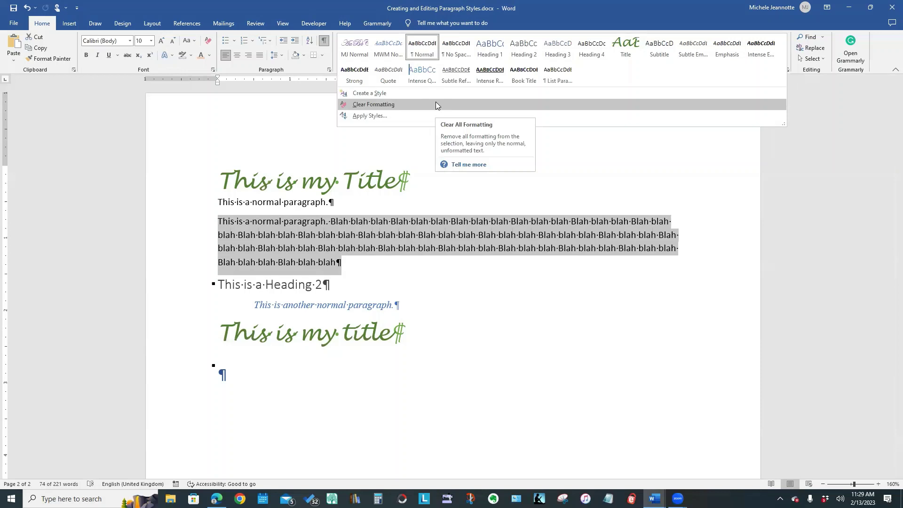
left_click(183, 62)
left_click(561, 316)
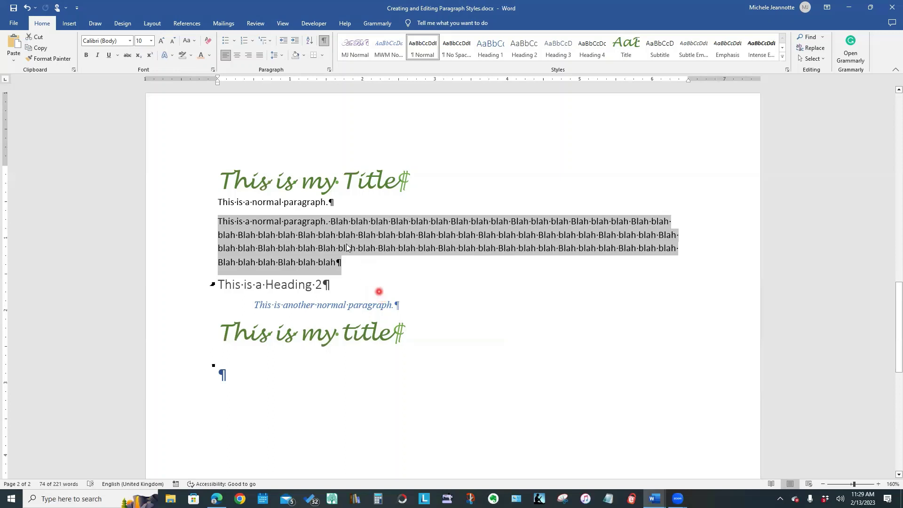
Apply MJ Normal to the Blah paragraph, giving purple Edwardian Script ITC 14 pt text.
left_click(352, 48)
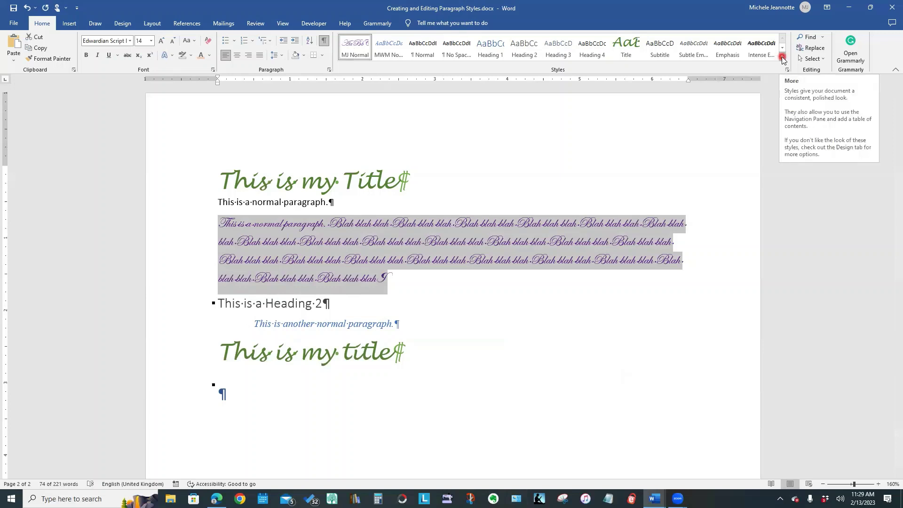
left_click(783, 57)
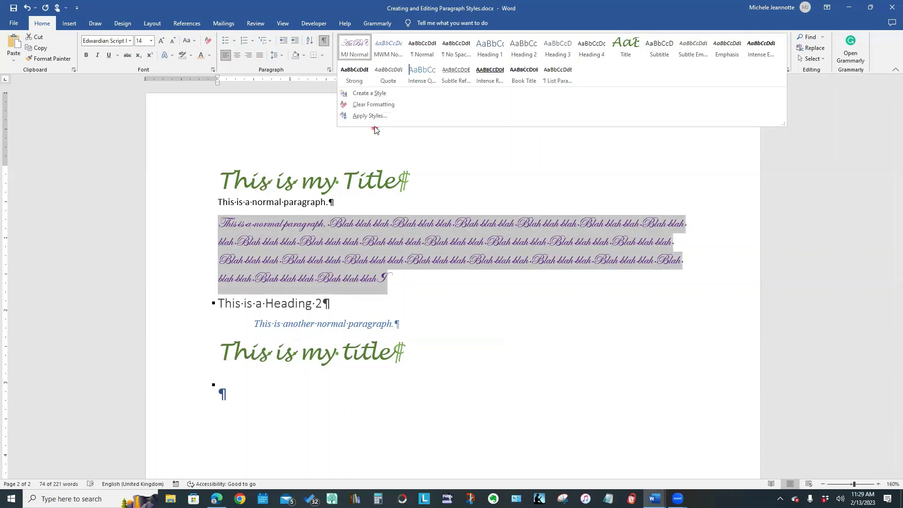
right_click(354, 47)
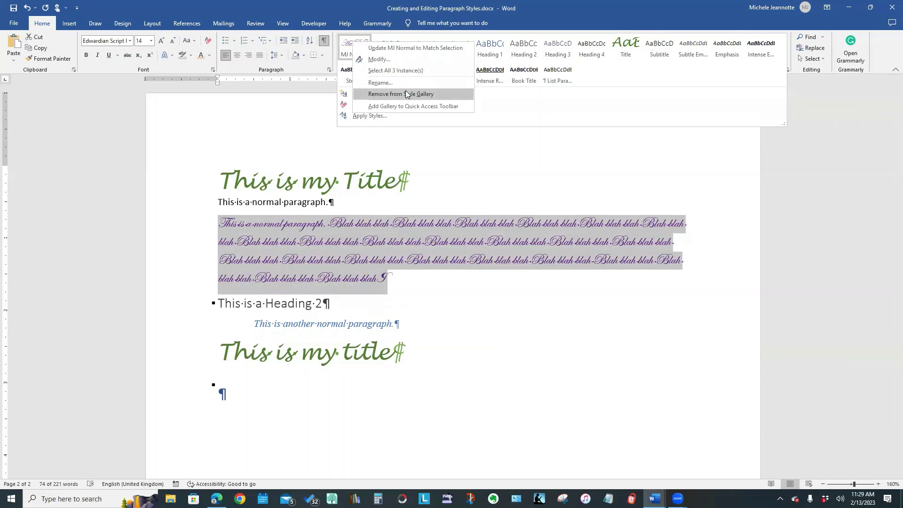
left_click(531, 366)
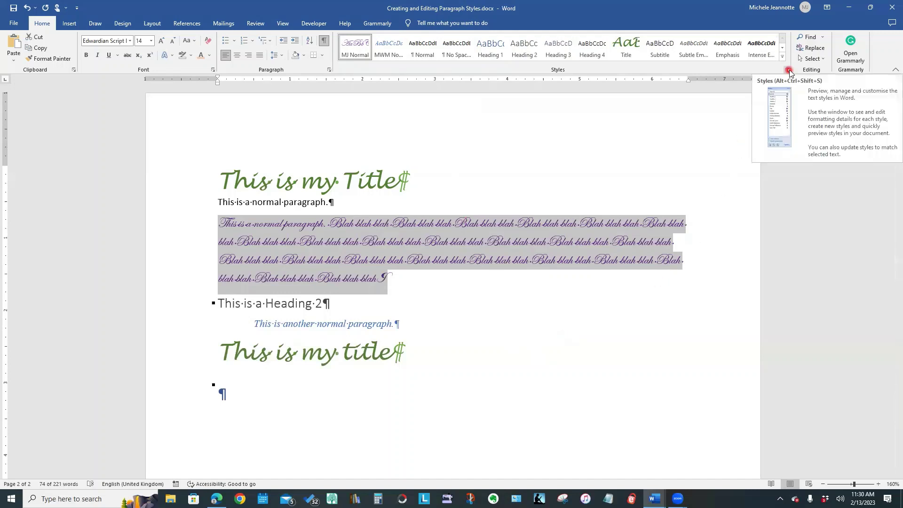
Delete the MJ Normal style via Manage Styles and confirm with Yes.
left_click(789, 71)
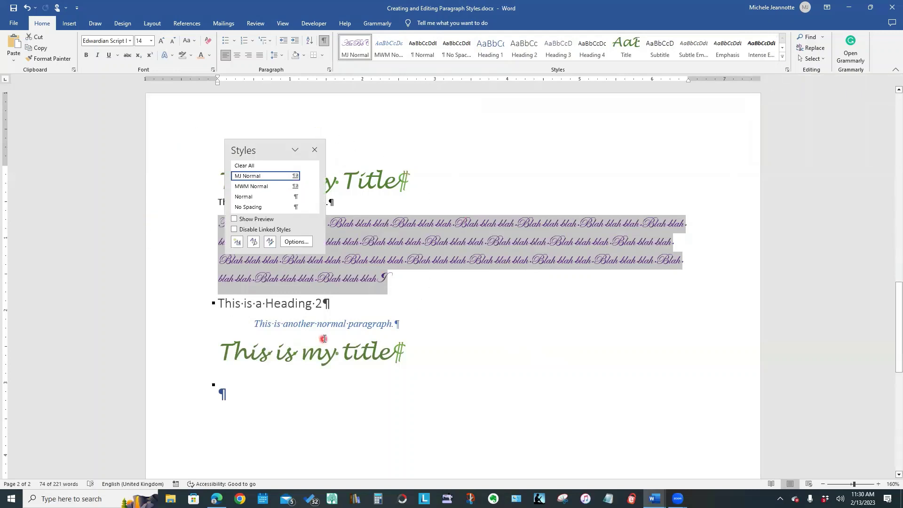
left_click(271, 242)
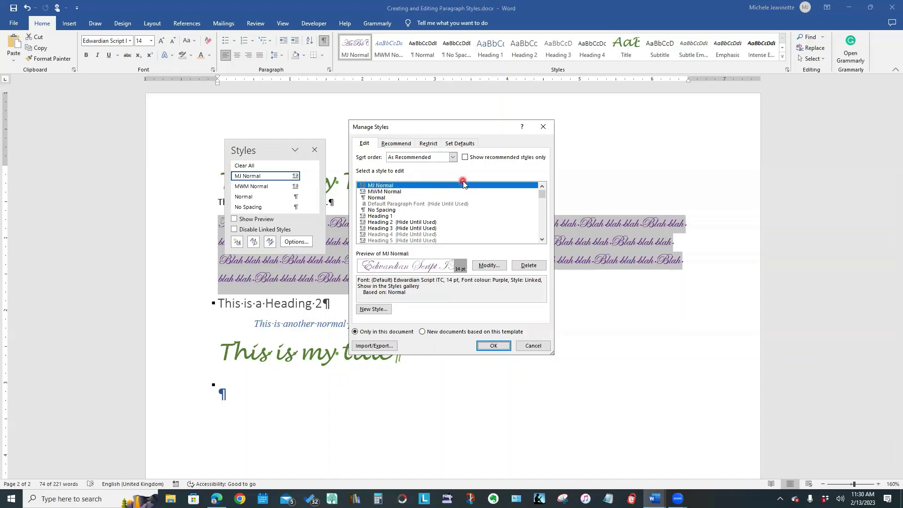
left_click(535, 267)
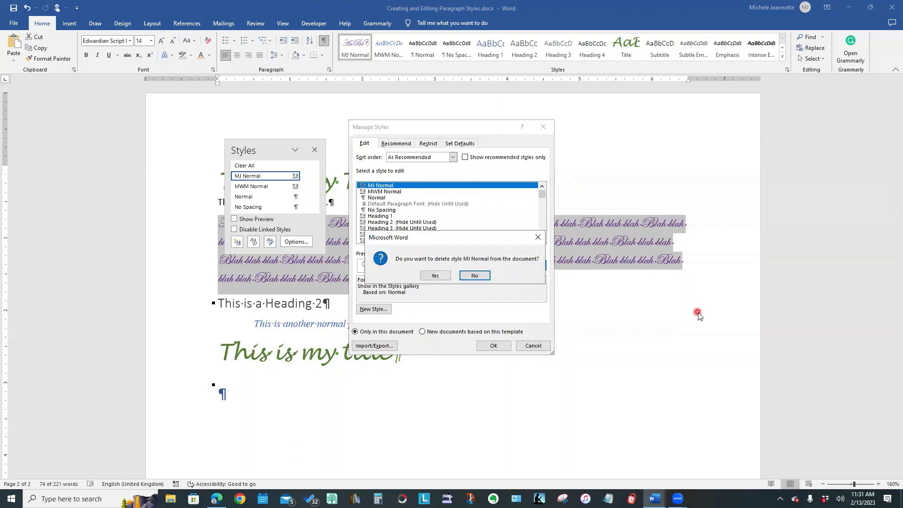
left_click(431, 277)
left_click(496, 348)
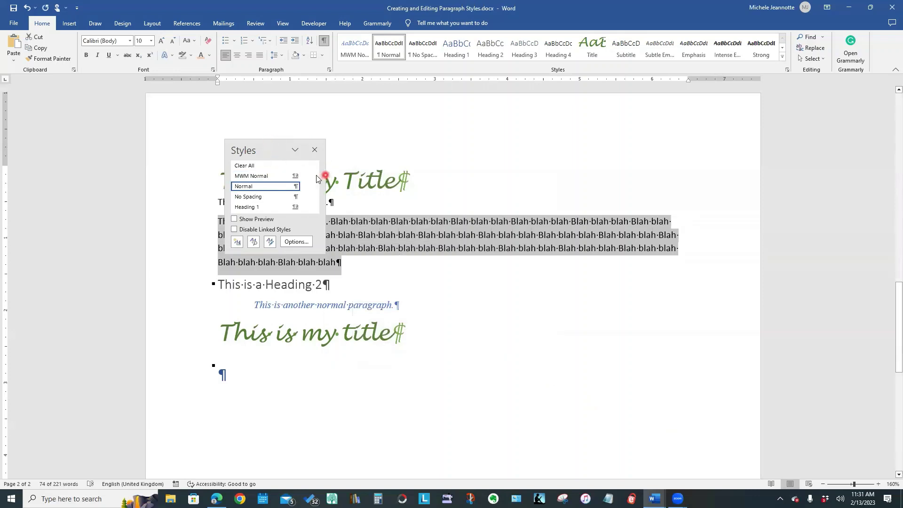
Close the Styles pane, set the paragraph to Normal, and scroll to the top of page 1.
mouse_move(316, 177)
left_mouse_down()
mouse_move(316, 209)
mouse_move(317, 173)
left_mouse_up()
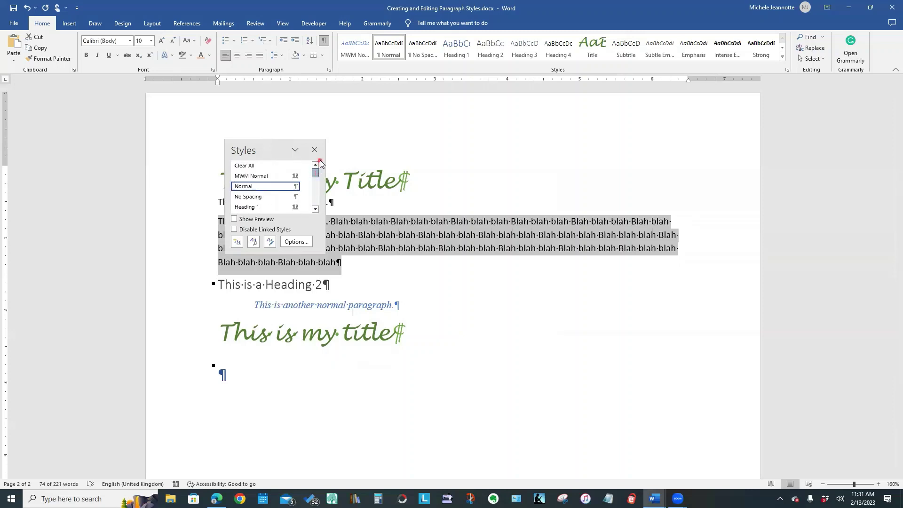
left_click(315, 150)
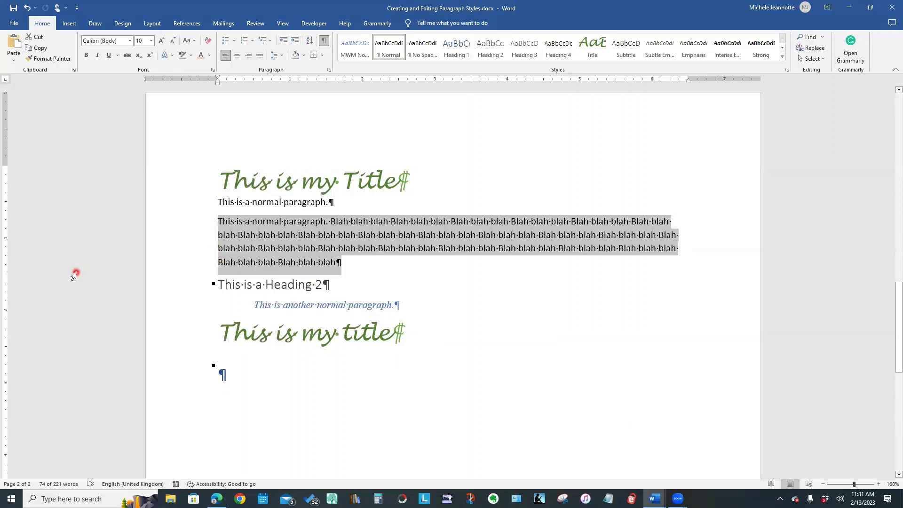
left_click(392, 57)
scroll(764, 329, "up", 10)
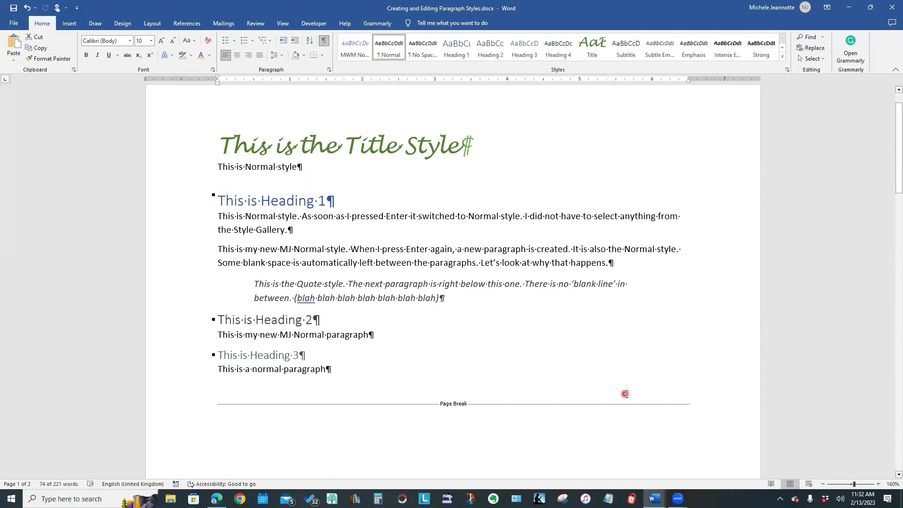
With the cursor in the title, hide the formatting marks.
left_click(404, 146)
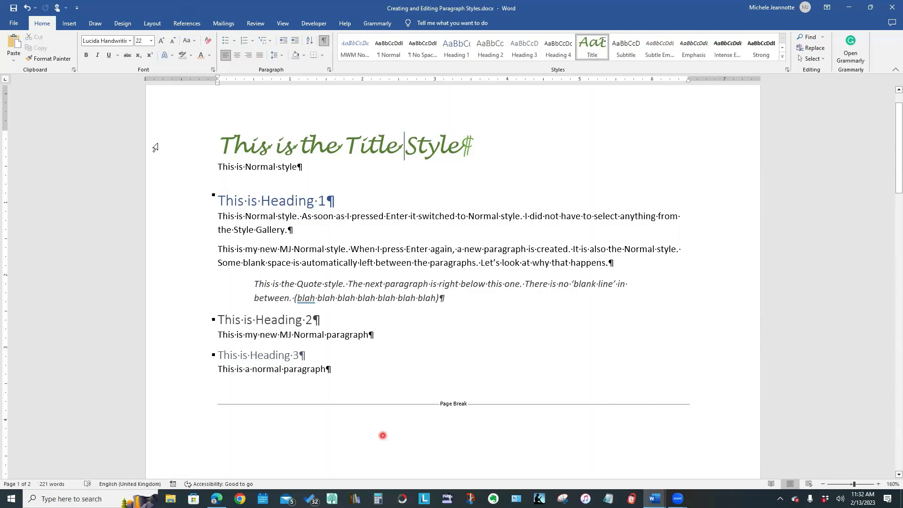
left_click(124, 25)
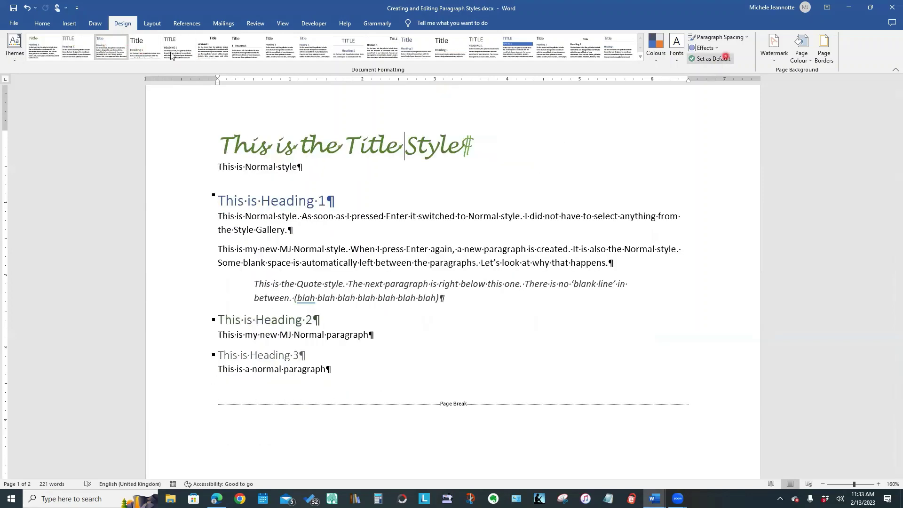
left_click(43, 25)
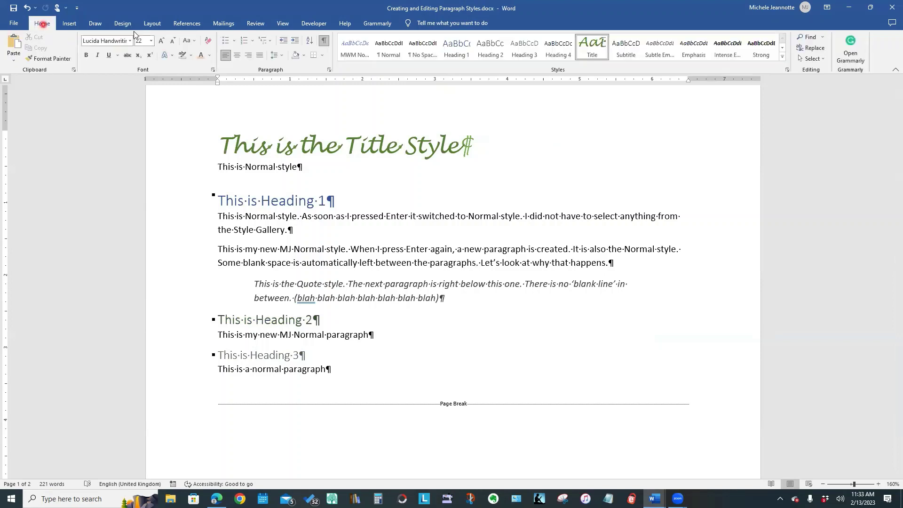
left_click(324, 40)
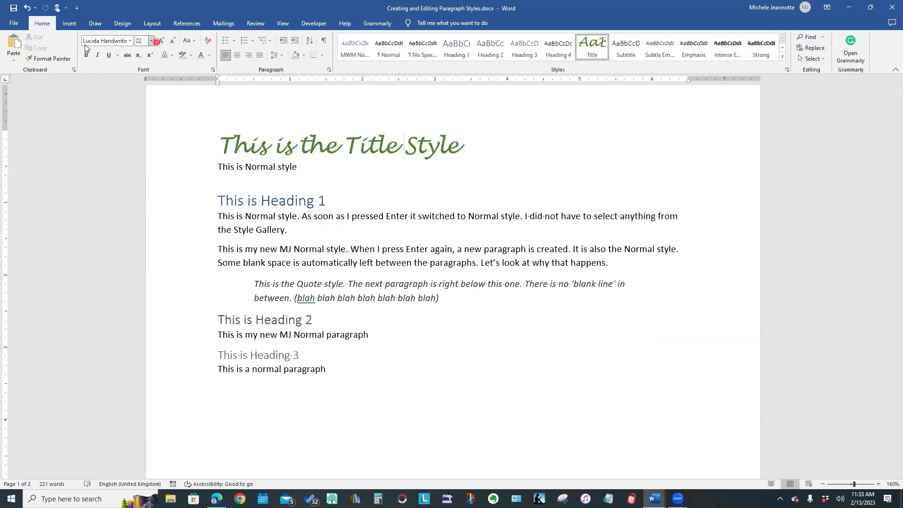
Preview several Design style sets, ending on Black & White (Classic).
left_click(122, 24)
left_click(144, 44)
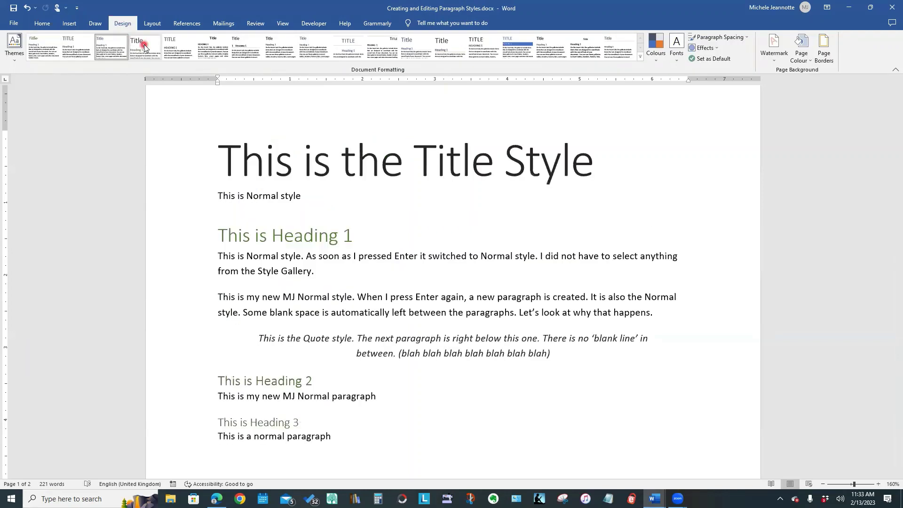
left_click(188, 45)
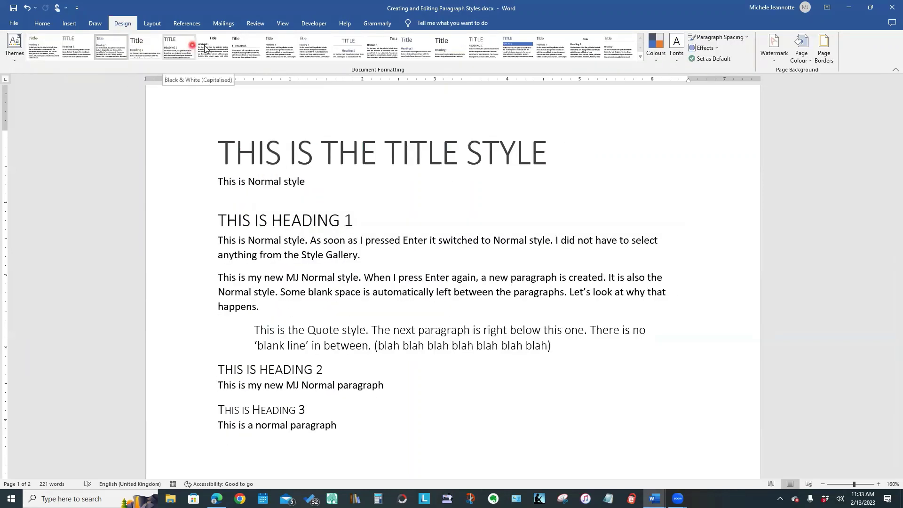
left_click(204, 47)
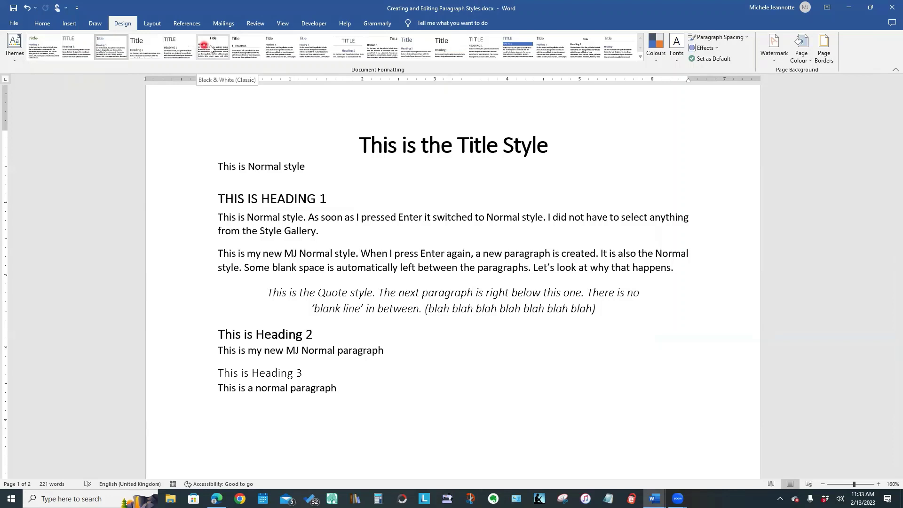
left_click(242, 44)
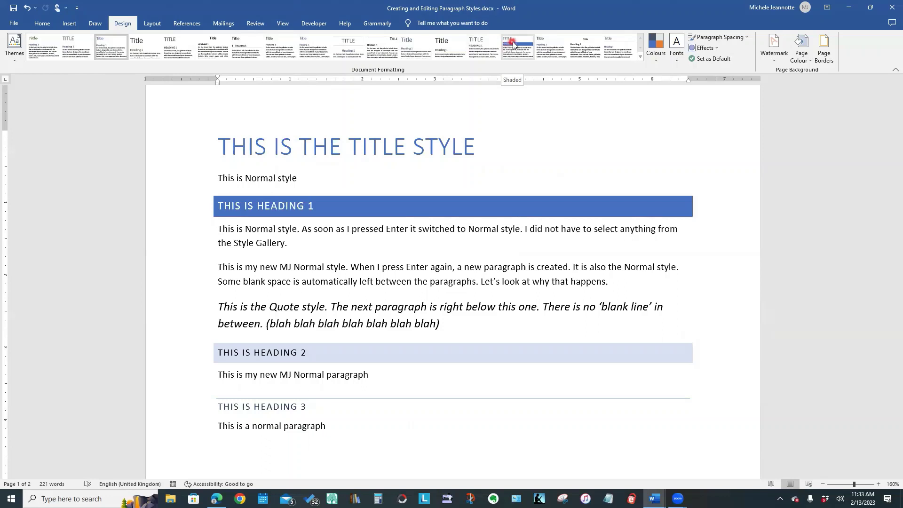
Apply the Shaded style set and start a new paragraph after the last one.
left_click(514, 45)
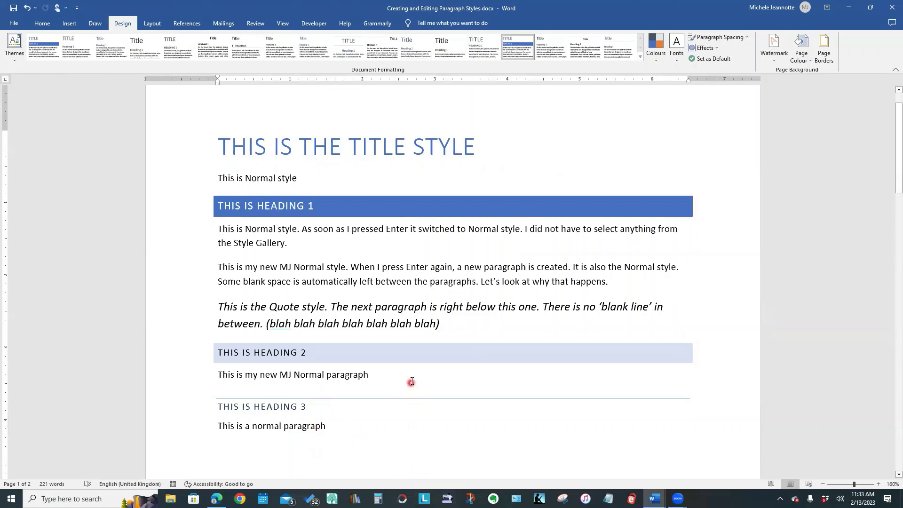
scroll(412, 382, "down", 3)
left_click(335, 320)
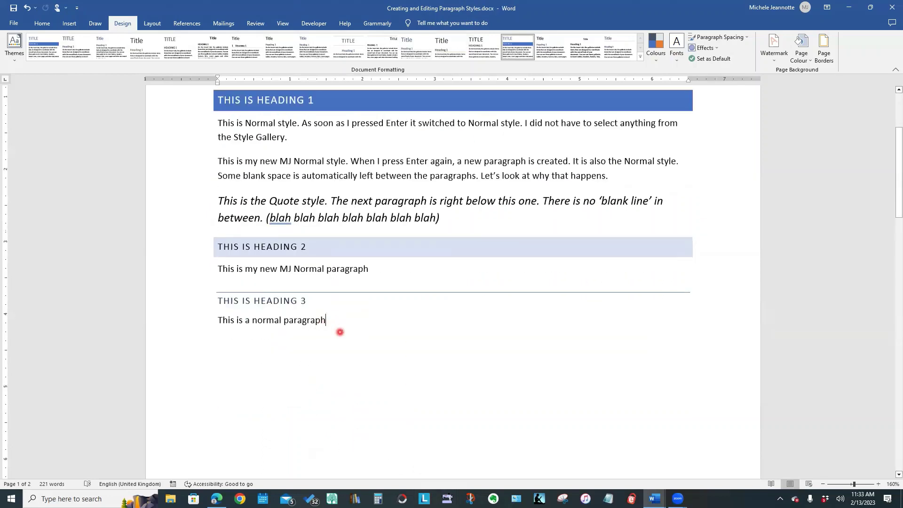
key("Return")
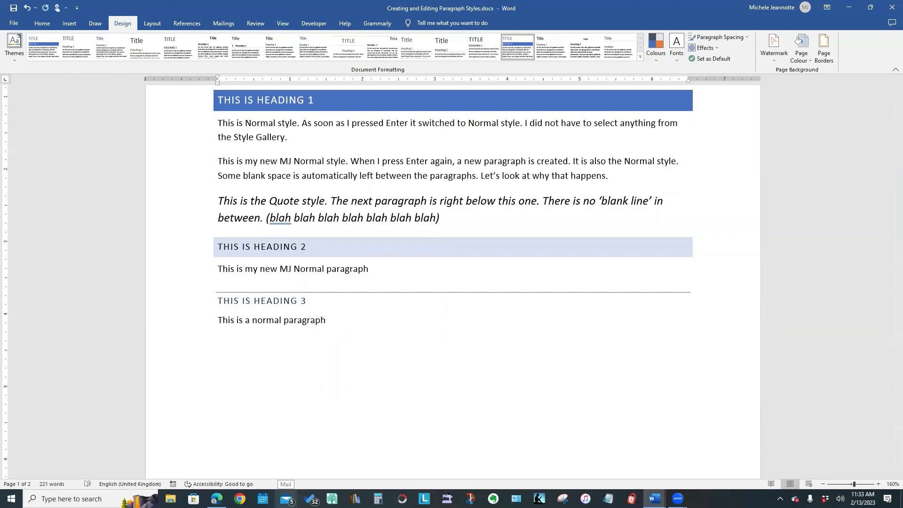
Make it a Heading 2 reading 'This is a new heading 2'.
left_click(42, 23)
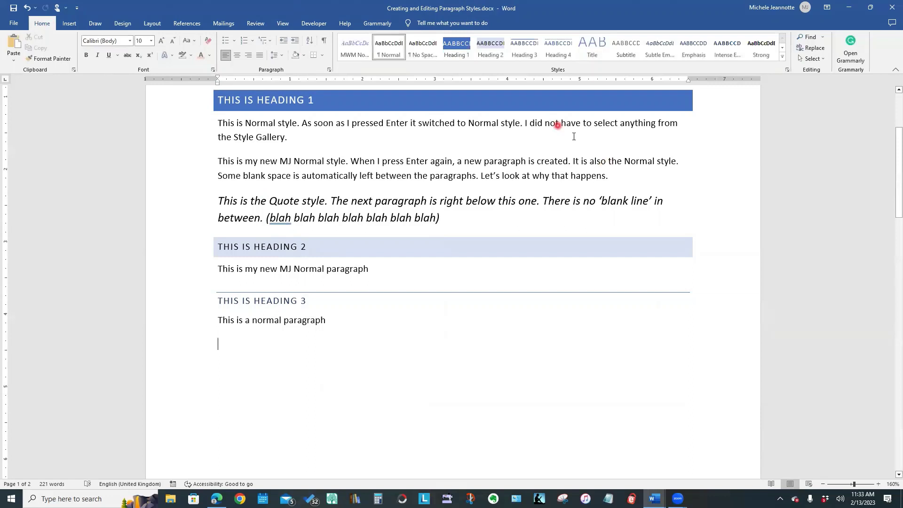
left_click(495, 47)
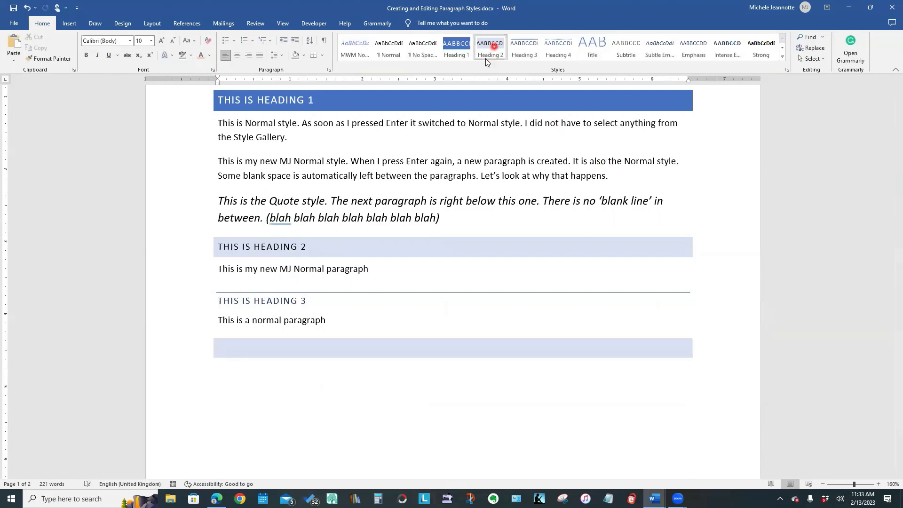
type("This is a ")
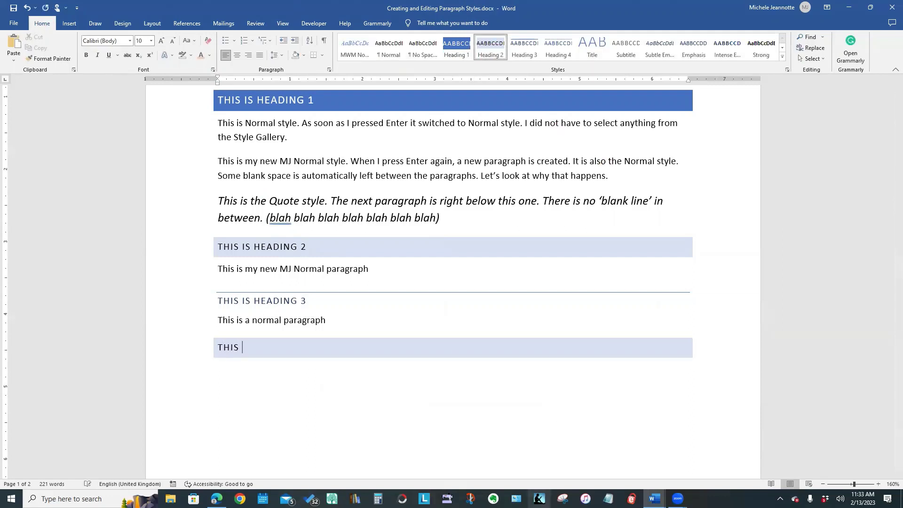
type("new heading 2")
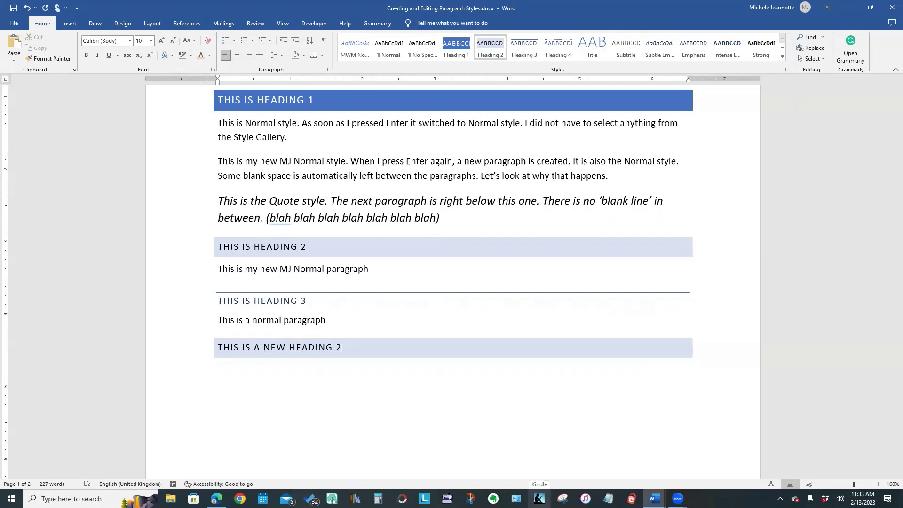
key("Return")
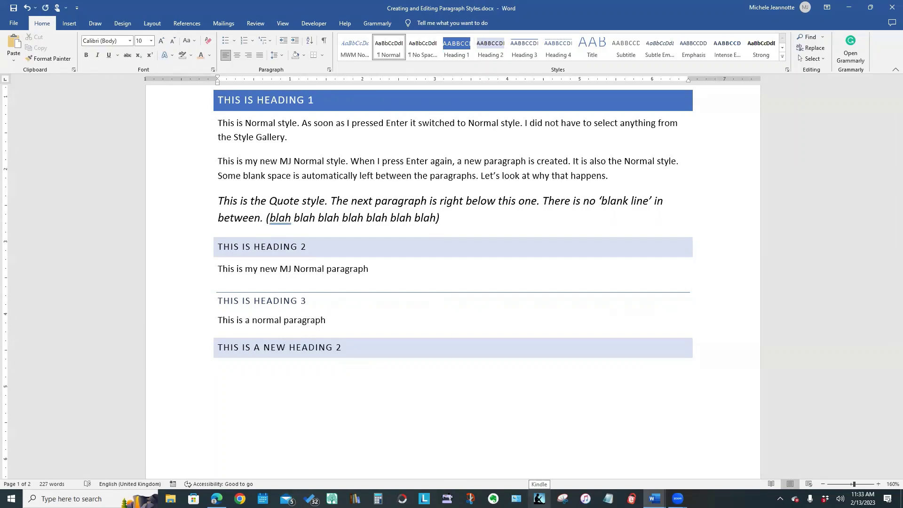
Style the empty paragraph below the heading, trying Normal and MWM Normal.
left_click(390, 43)
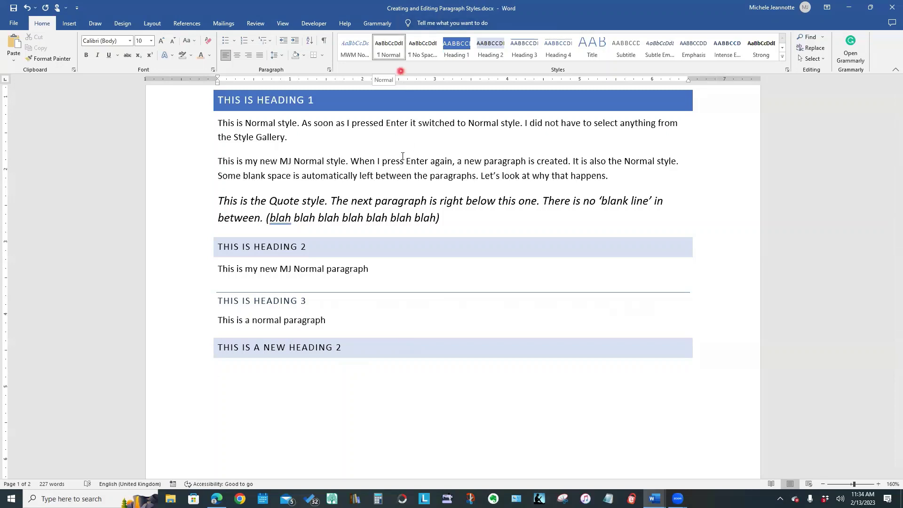
left_click(349, 45)
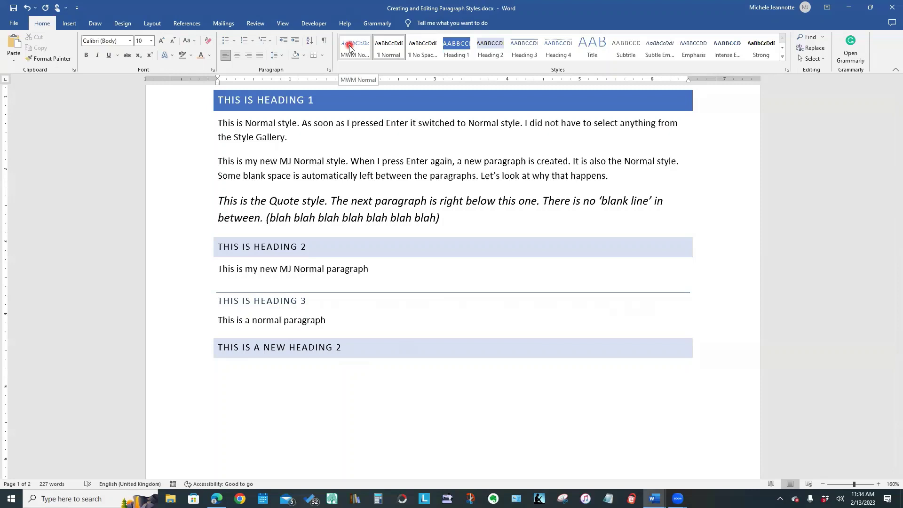
left_click(350, 47)
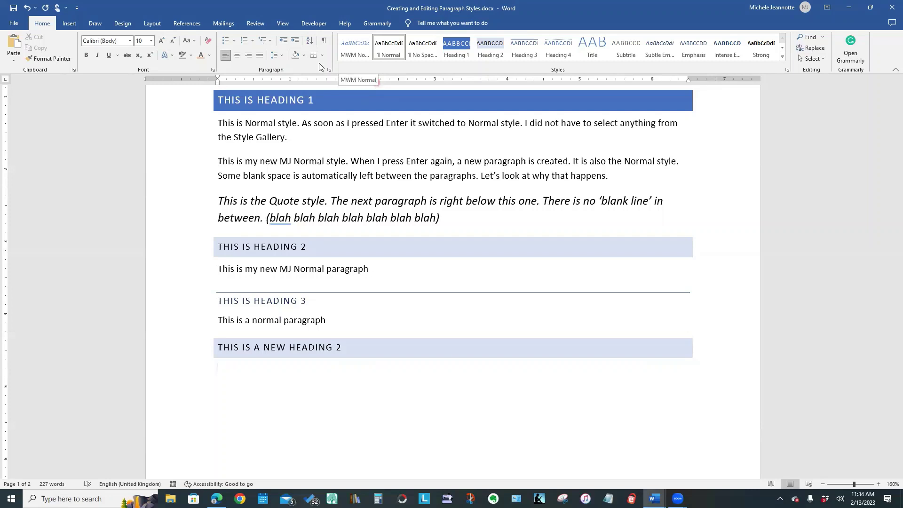
left_click(118, 24)
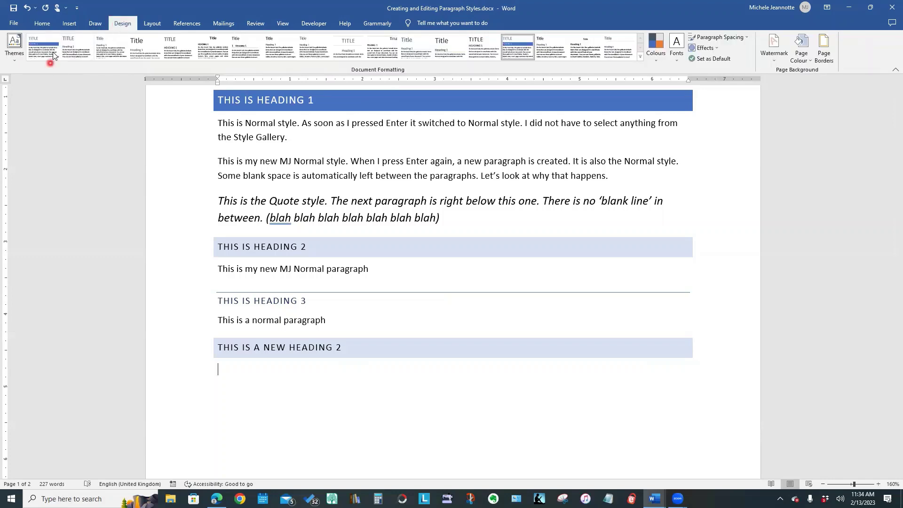
left_click(99, 52)
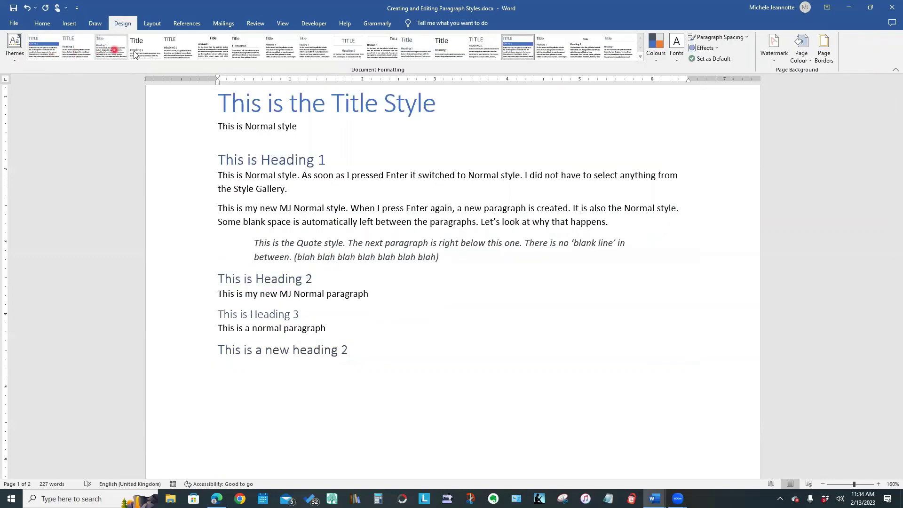
left_click(172, 54)
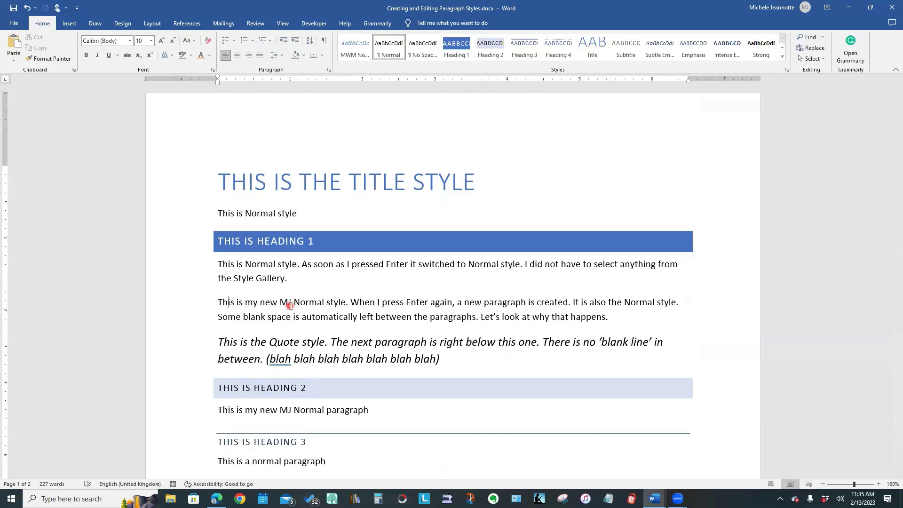
Open Modify Style for Normal, showing Calibri 10 pt, 5 pt before and 10 pt after.
right_click(290, 305)
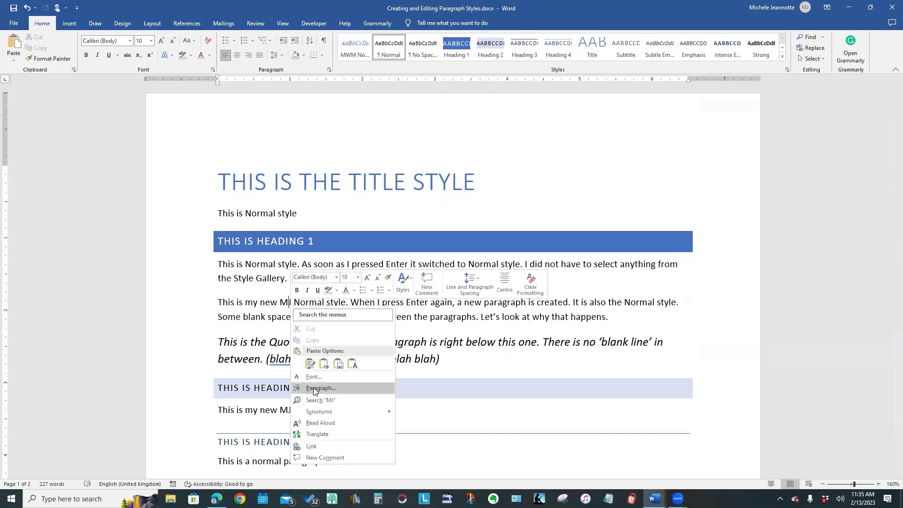
left_click(251, 266)
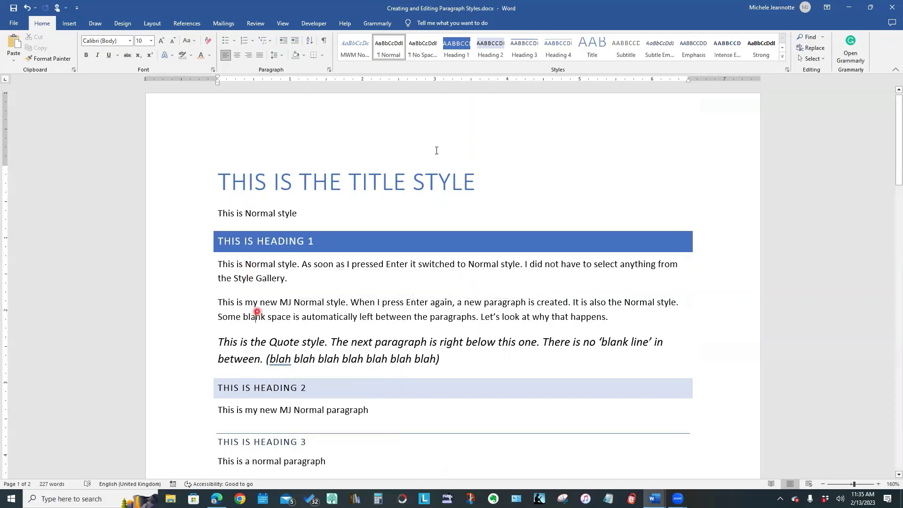
left_click(386, 44)
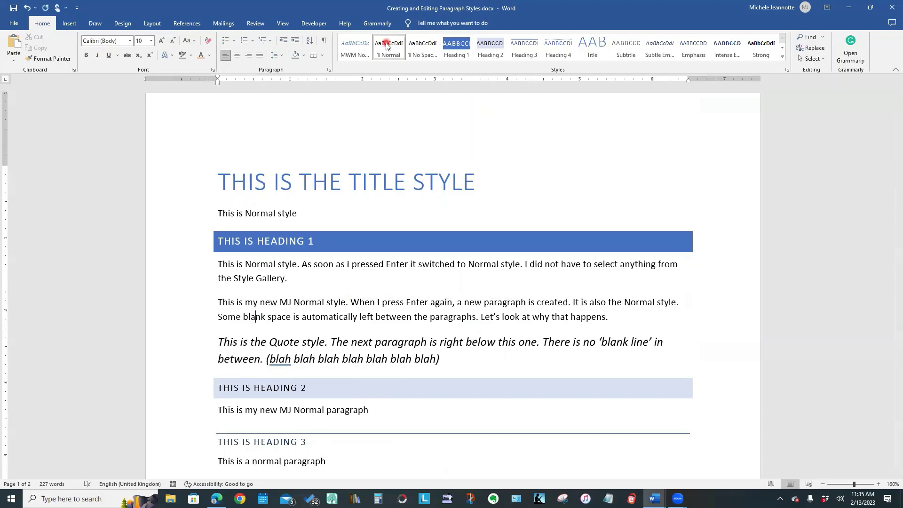
right_click(386, 45)
left_click(403, 60)
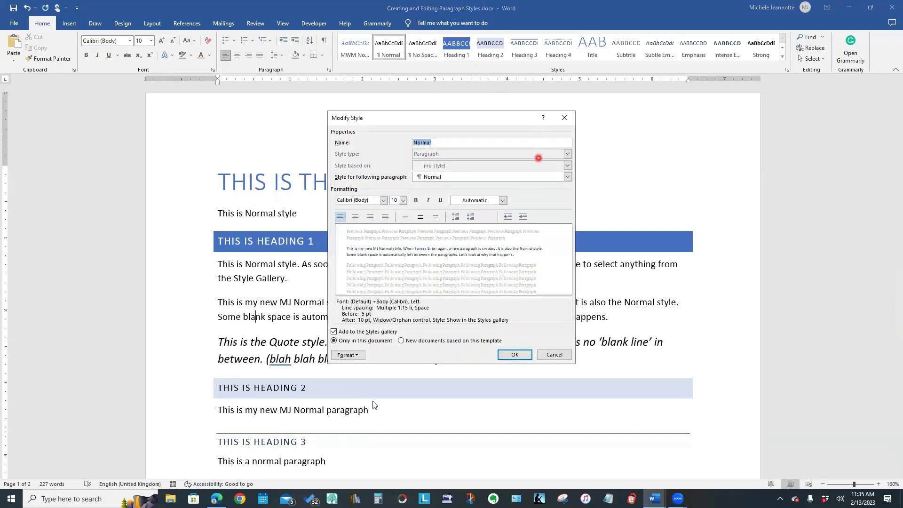
Open Normal's Paragraph settings via Format > Paragraph (5 pt before, 10 pt after, 1.15 spacing).
left_click(357, 357)
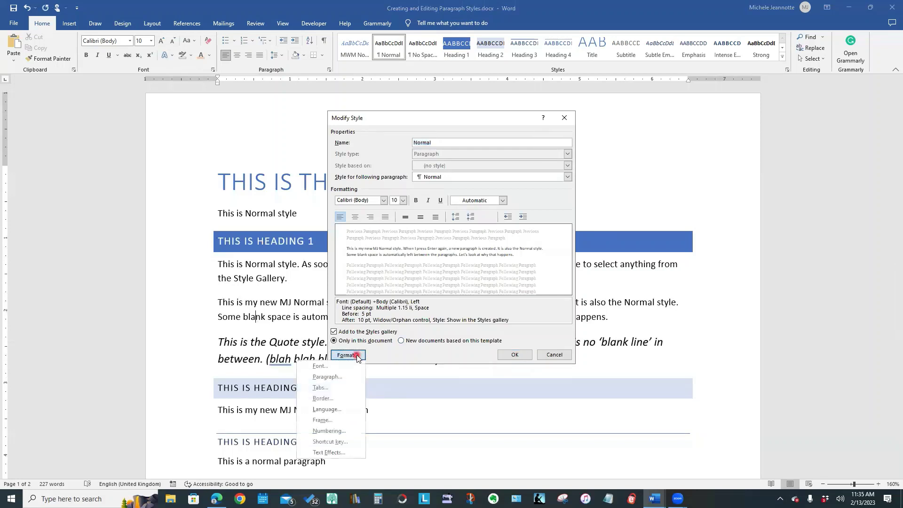
left_click(330, 376)
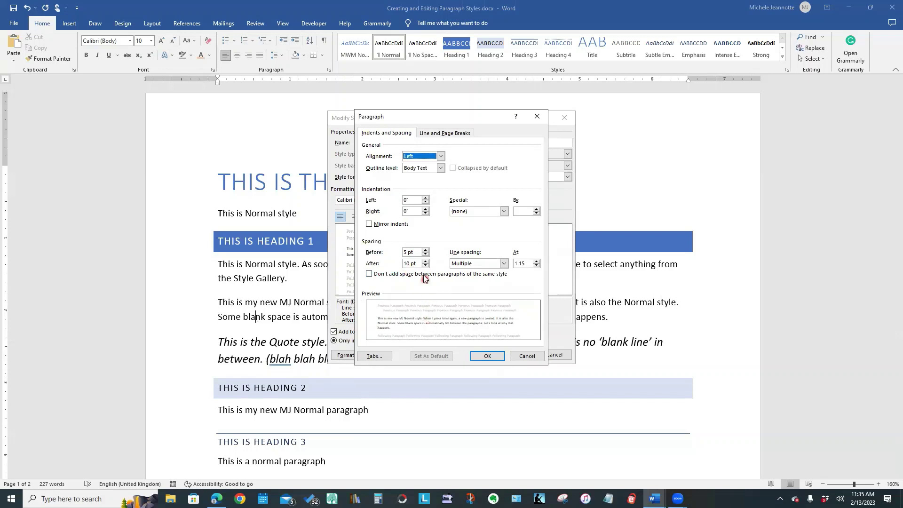
Set the Normal style's paragraph spacing to 0 pt before and 20 pt after.
left_click(426, 250)
left_click(426, 249)
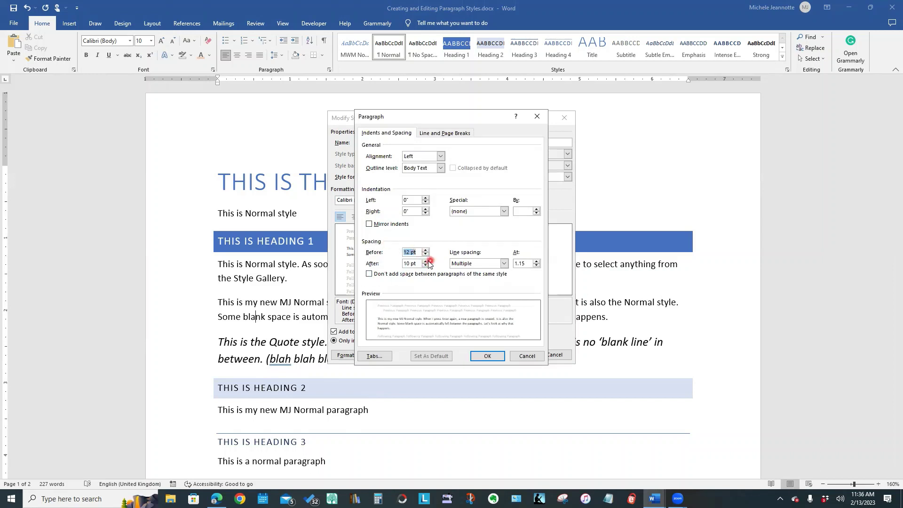
left_click(427, 261)
left_click(413, 267)
left_click(426, 261)
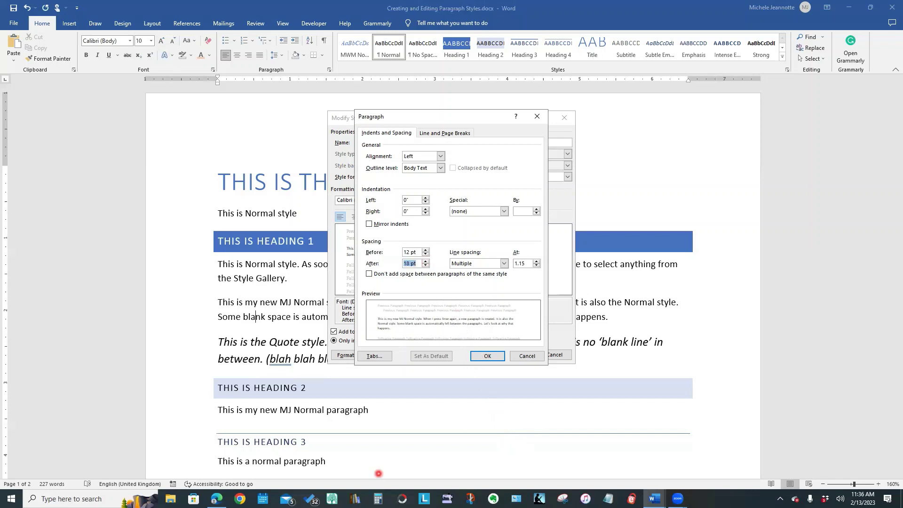
type("20")
left_click(425, 255)
left_click(426, 255)
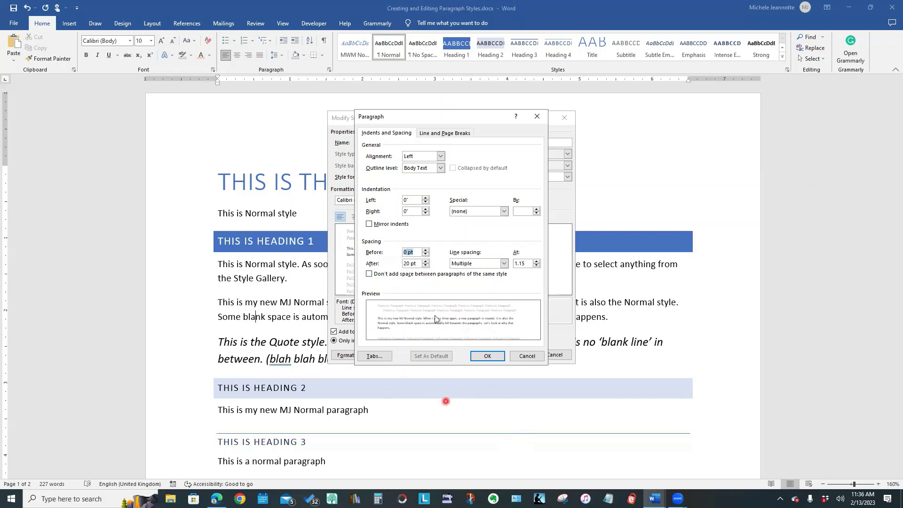
left_click(488, 356)
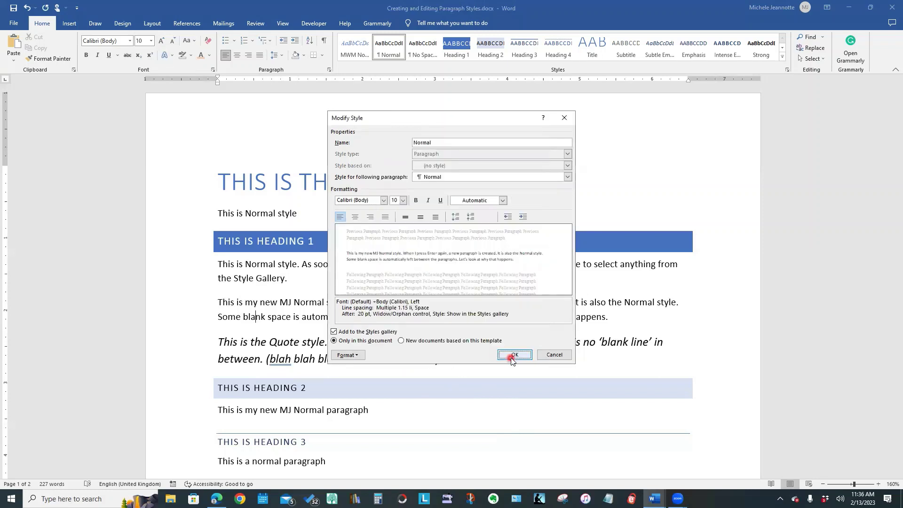
left_click(513, 355)
Check the Quote paragraph's formatting and turn on formatting marks.
left_click(230, 354)
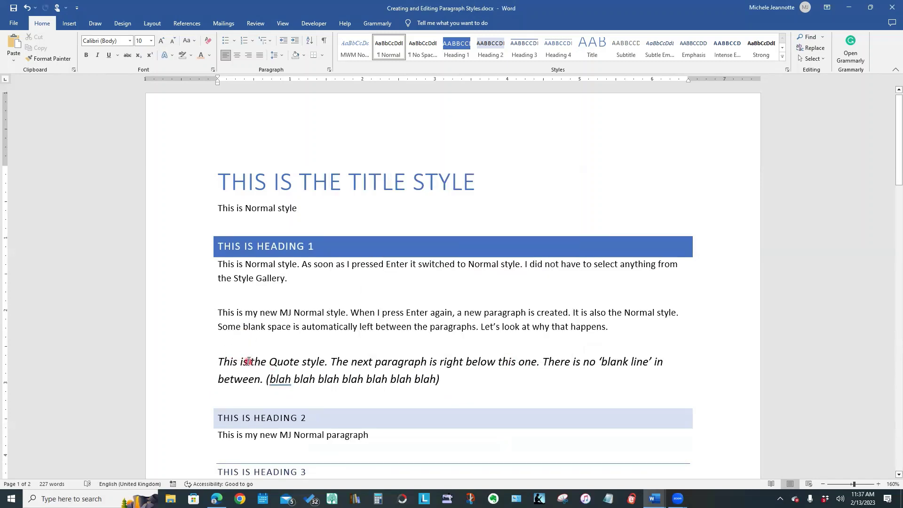
left_click(248, 362)
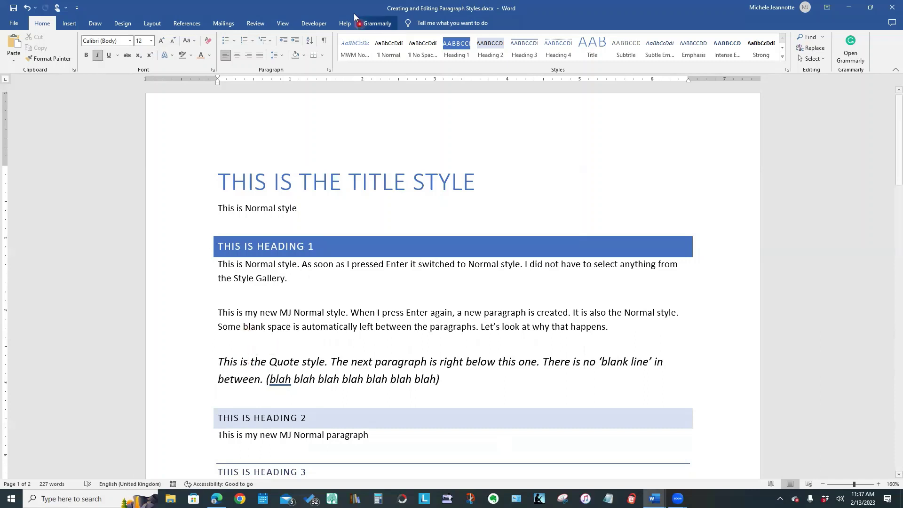
left_click(324, 41)
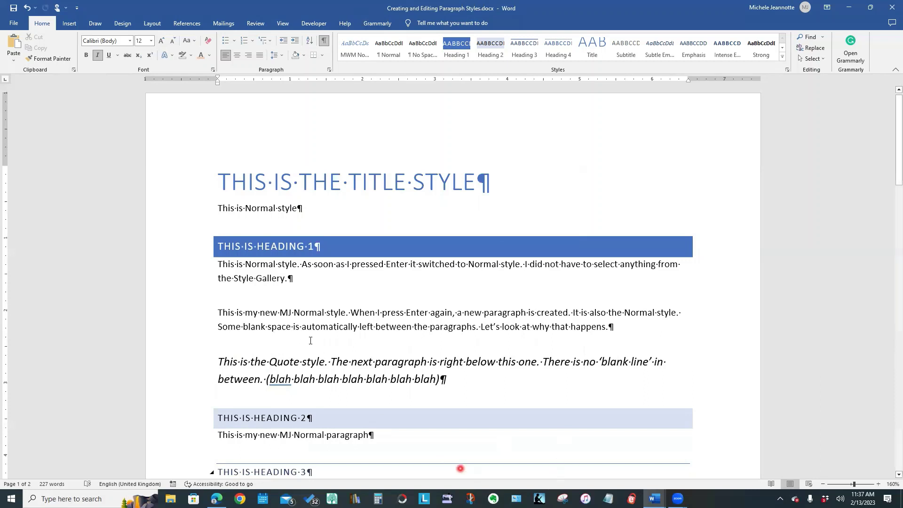
Add two empty paragraphs after the Style Gallery paragraph and select them.
left_click(300, 265)
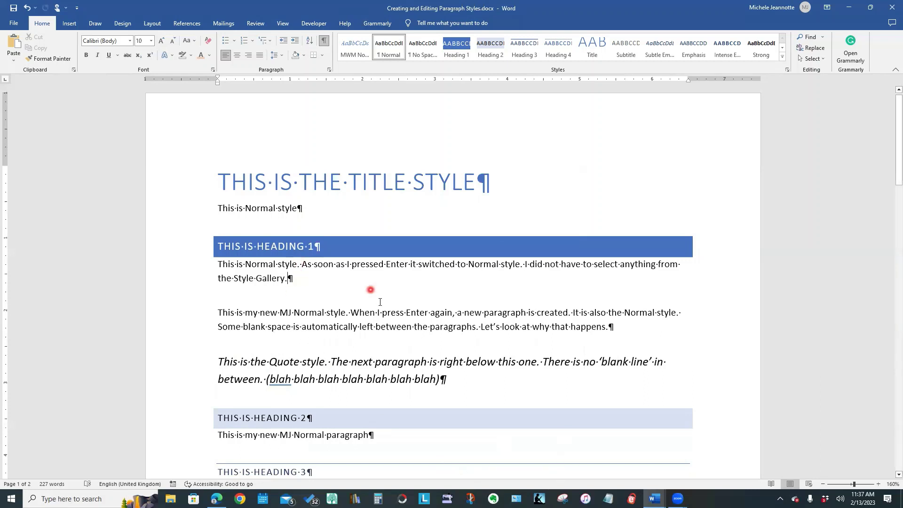
key("Return")
key("Return")
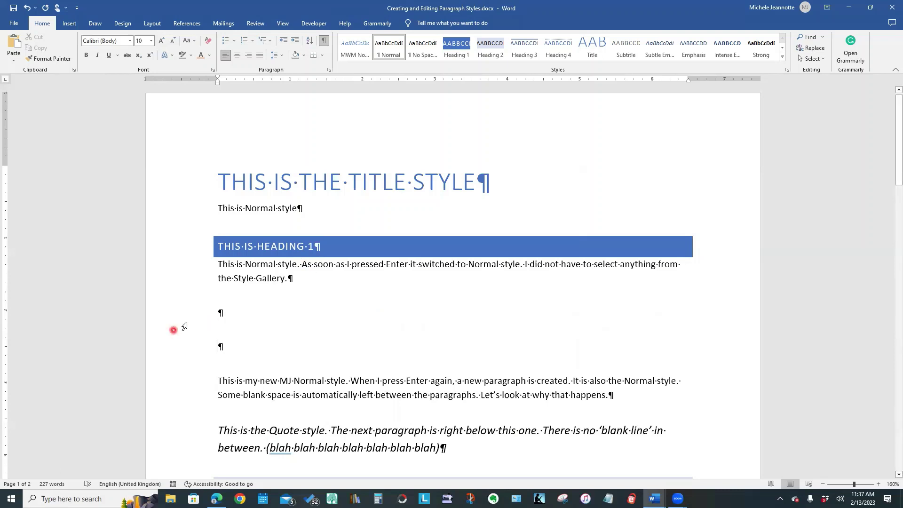
left_click_drag(203, 314, 203, 351)
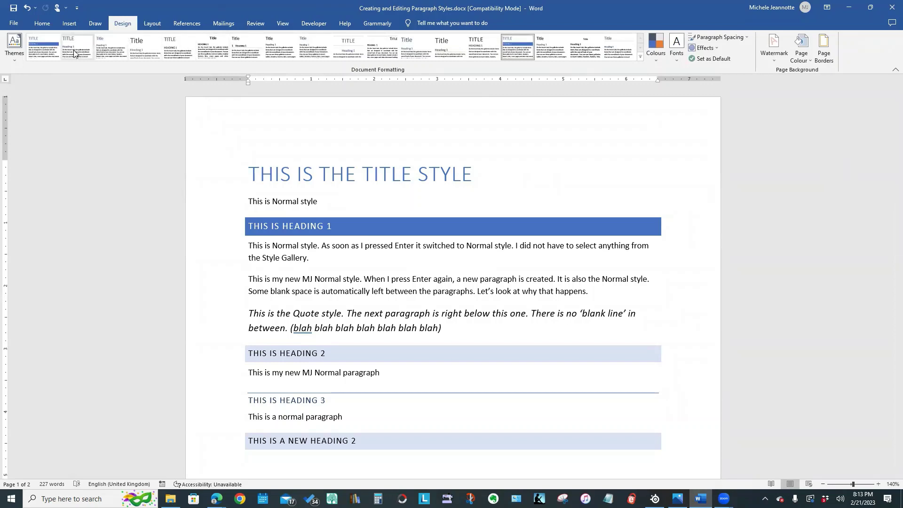
Apply the second Document Formatting style set, then check the title and Normal paragraph fonts.
left_click(74, 53)
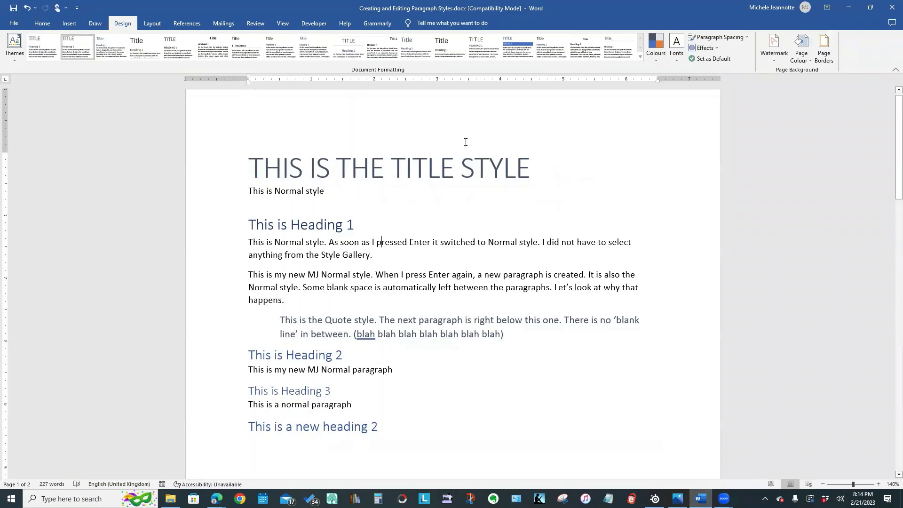
left_click(290, 162)
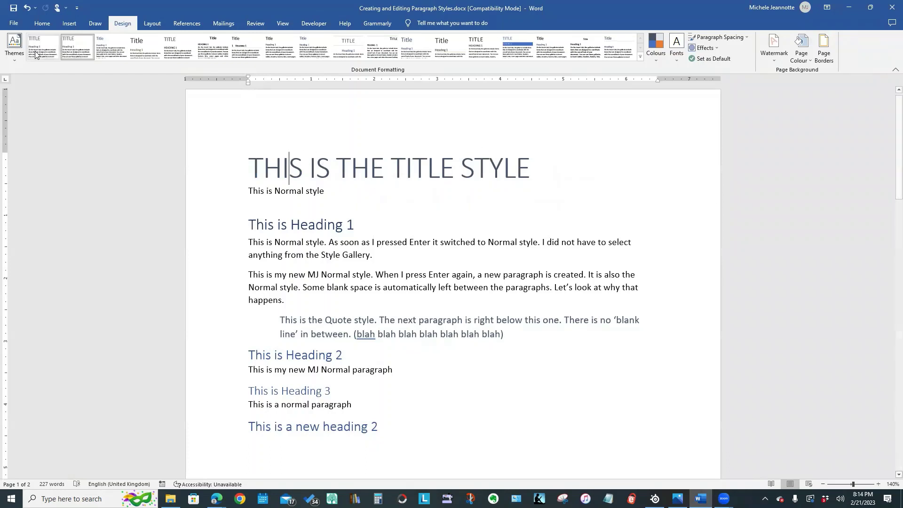
left_click(43, 24)
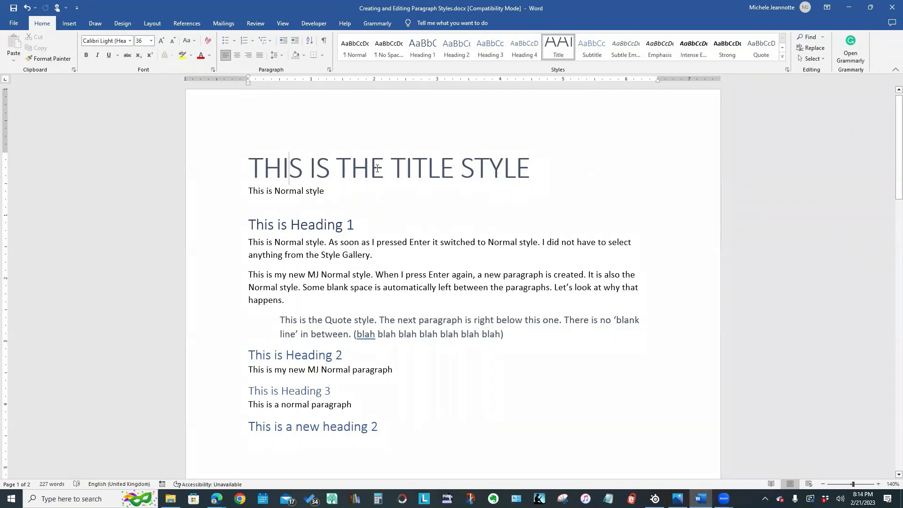
left_click(341, 244)
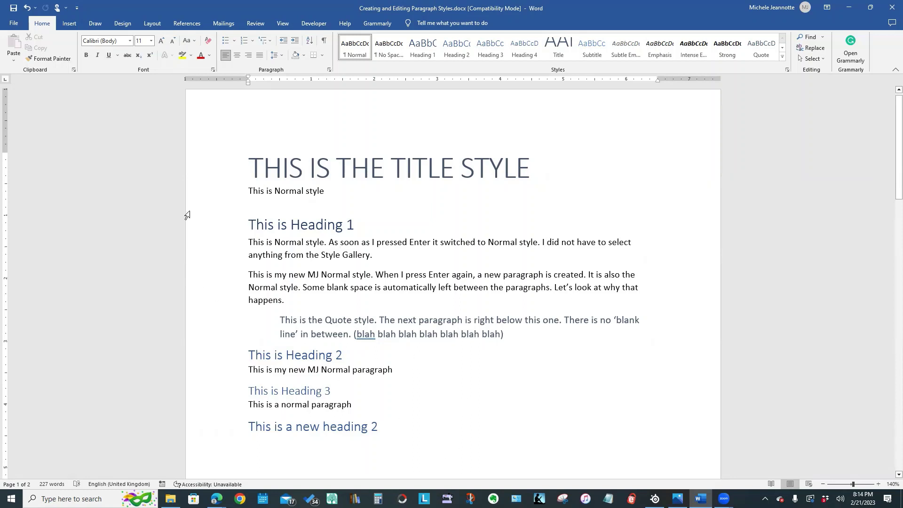
left_click(122, 23)
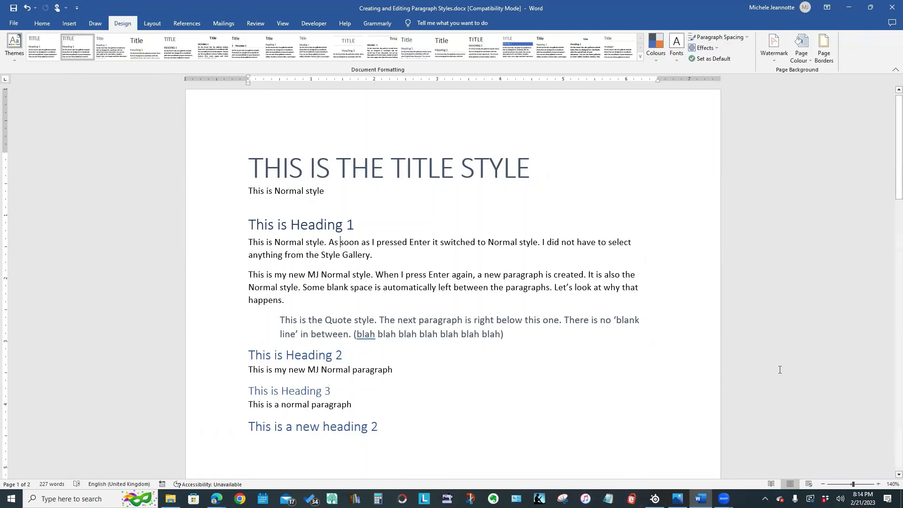
Choose Arial-Times New Roman from the Design tab's theme Fonts list.
left_click(677, 62)
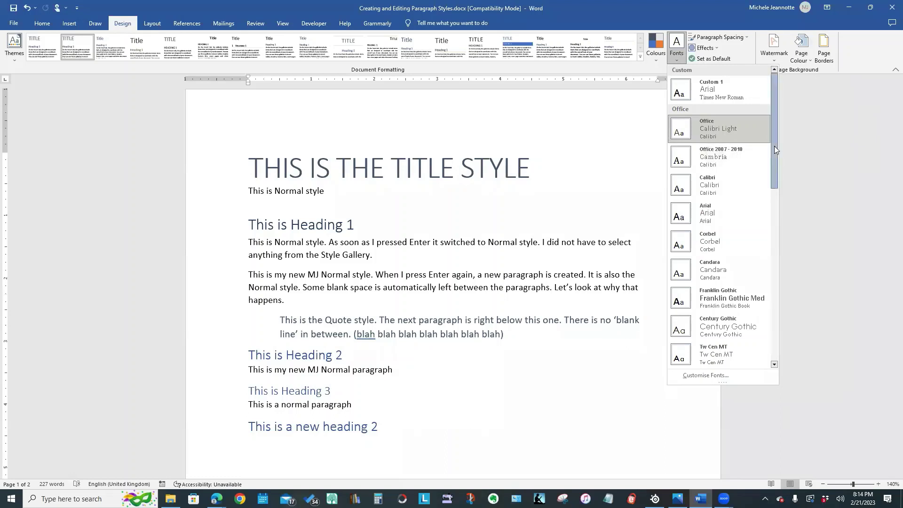
left_click_drag(774, 146, 778, 329)
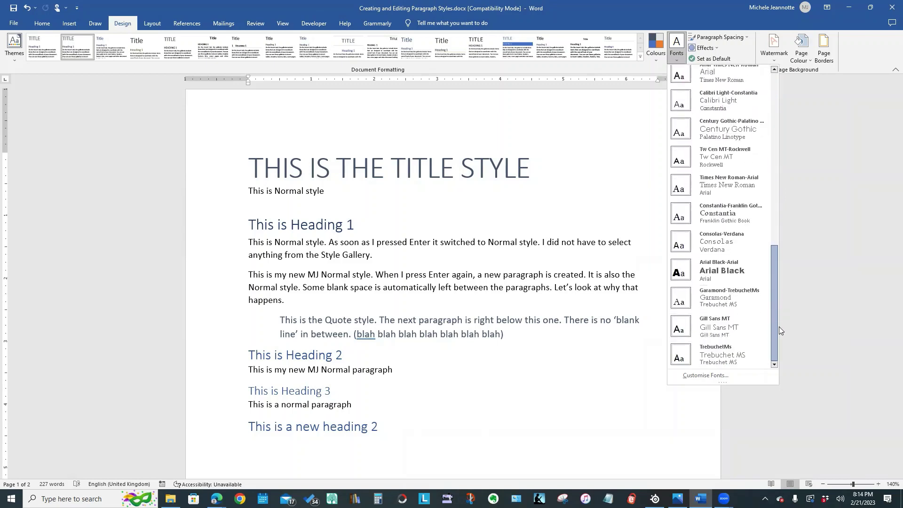
left_click_drag(779, 327, 779, 326)
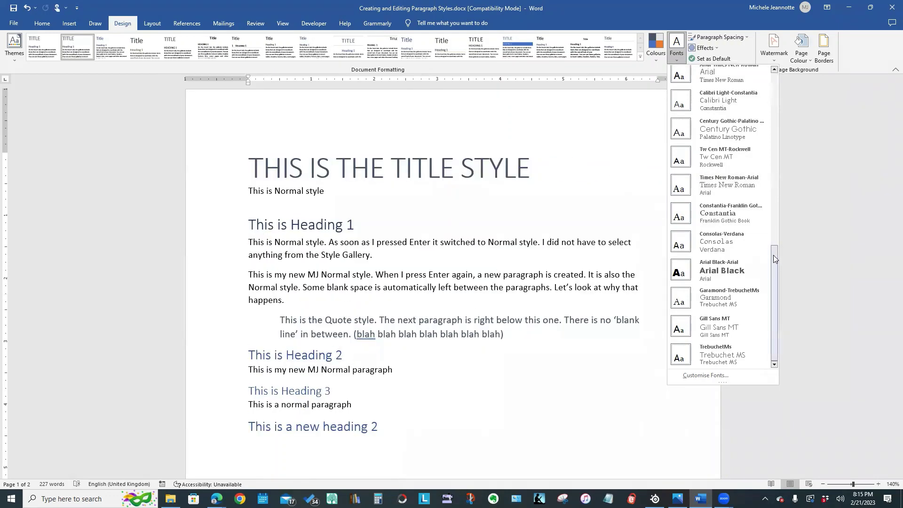
left_click_drag(775, 254, 779, 211)
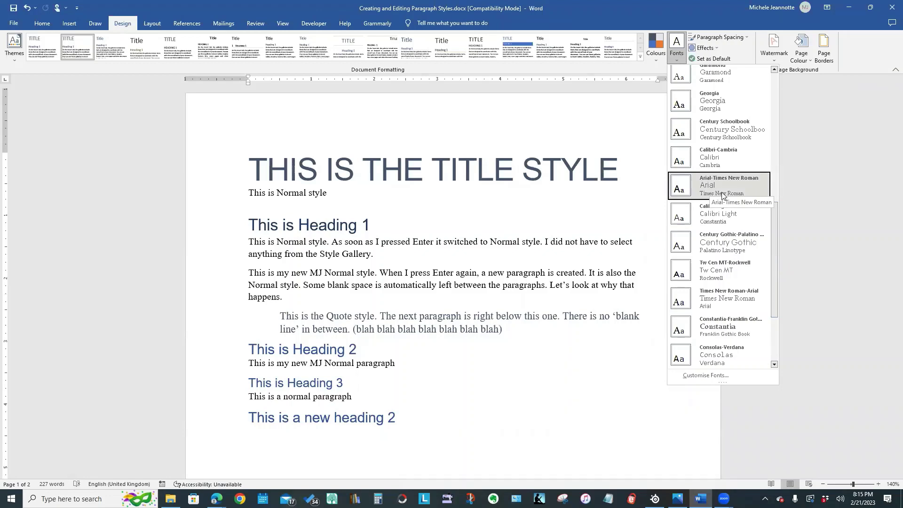
left_click(684, 184)
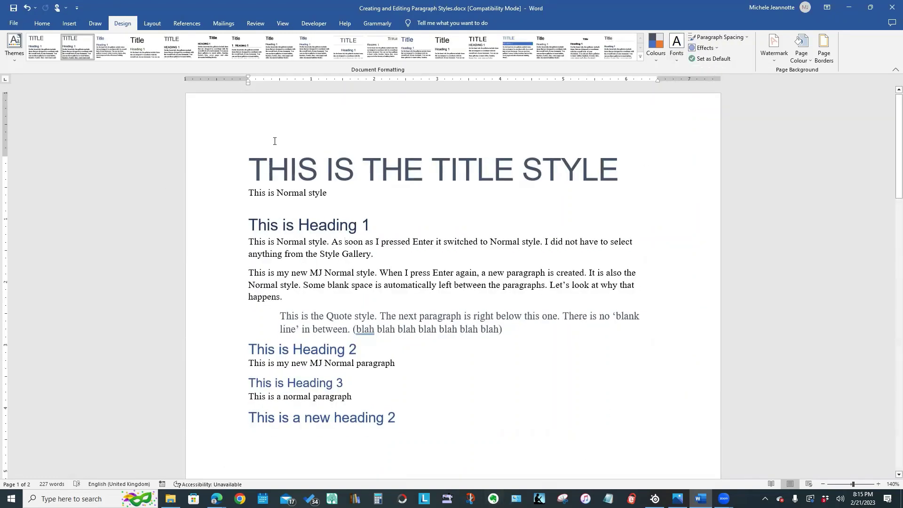
left_click(299, 169)
left_click(42, 23)
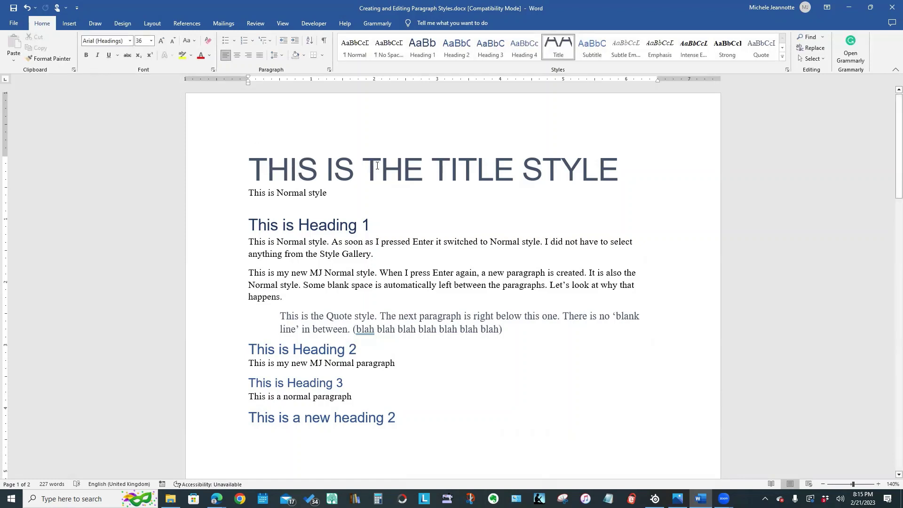
left_click(293, 194)
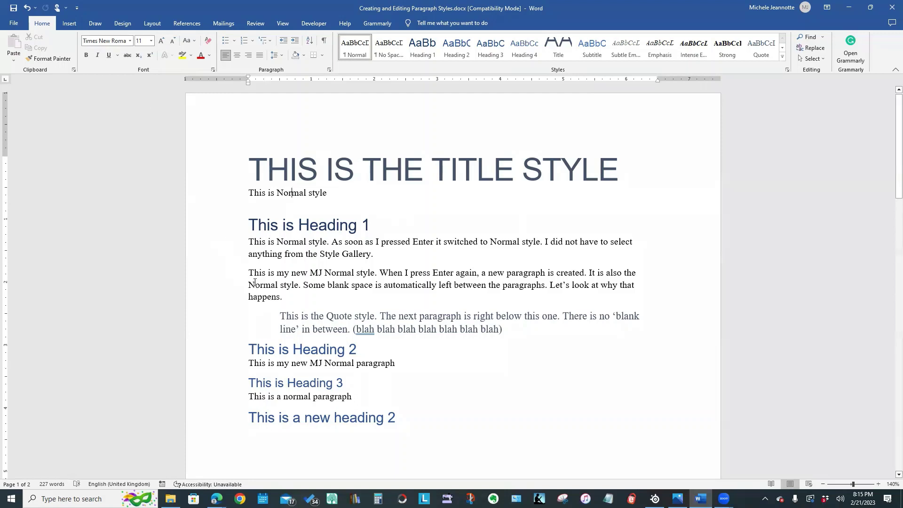
left_click(283, 225)
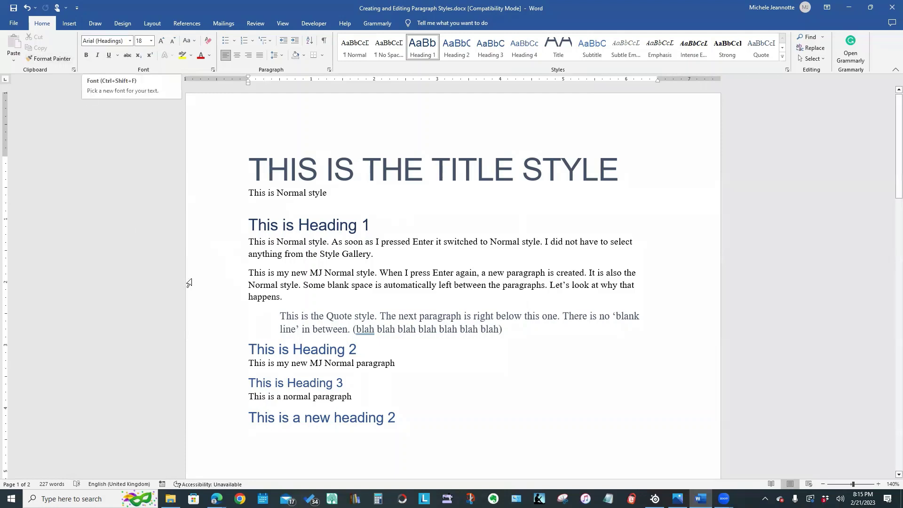
left_click(302, 272)
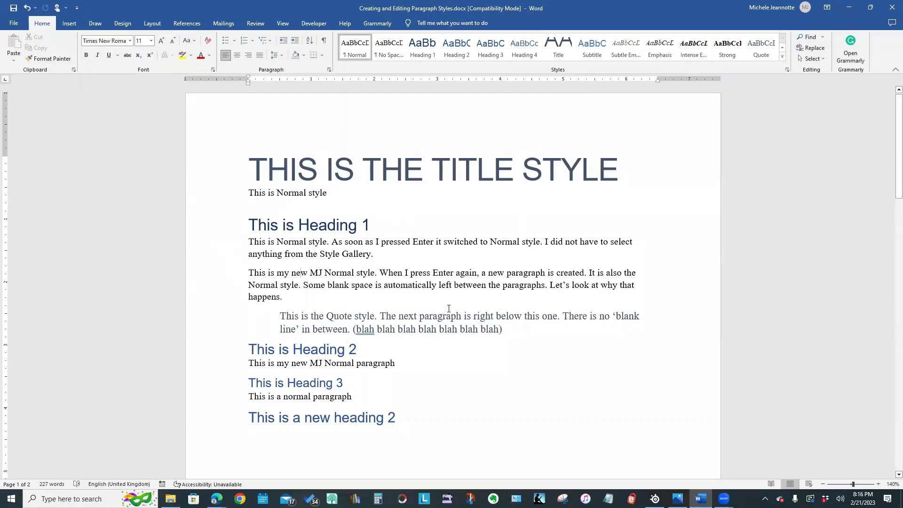
left_click(288, 348)
left_click(286, 381)
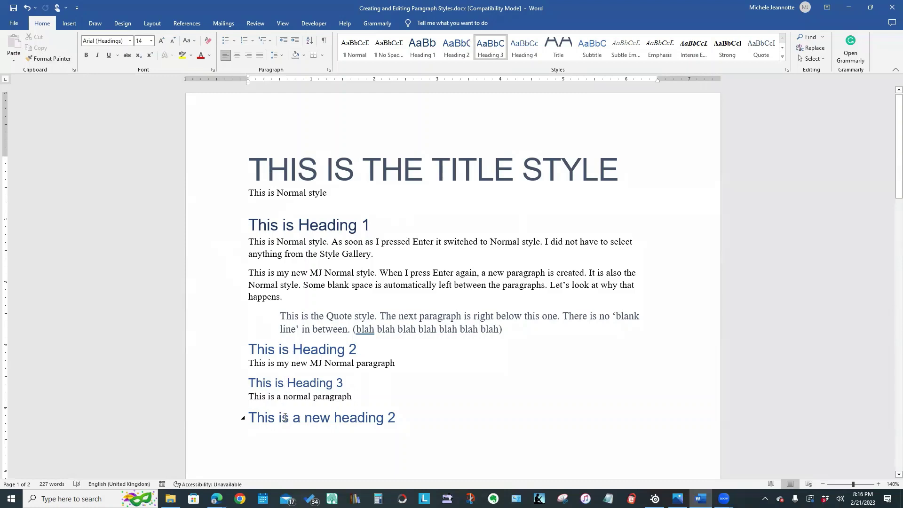
left_click(288, 418)
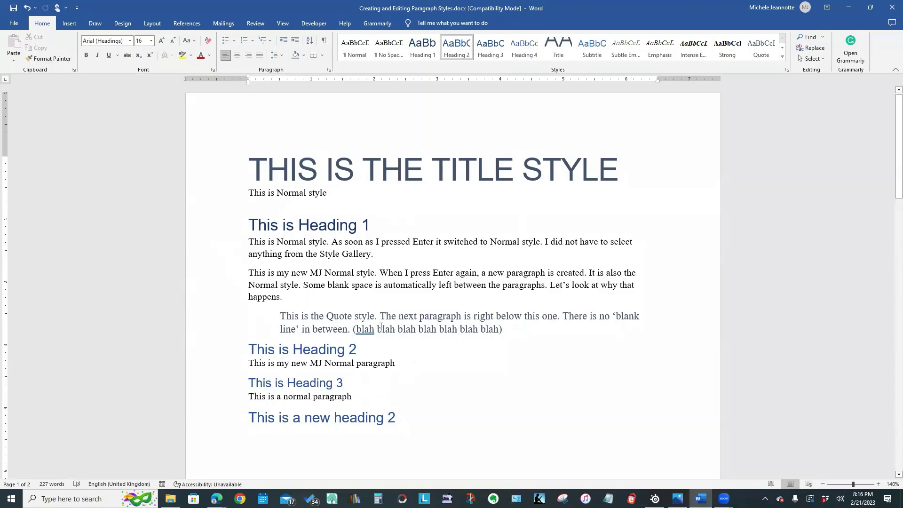
left_click(122, 24)
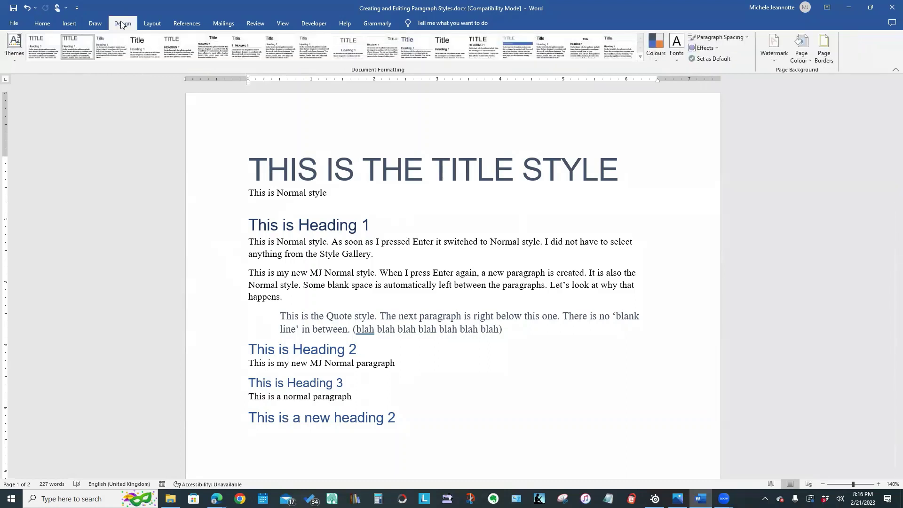
left_click(679, 59)
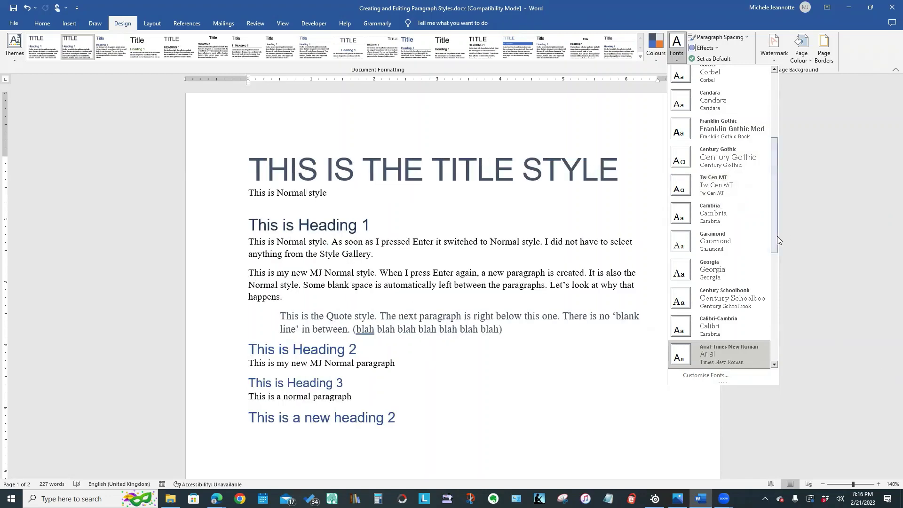
left_click_drag(775, 238, 779, 354)
left_click(715, 375)
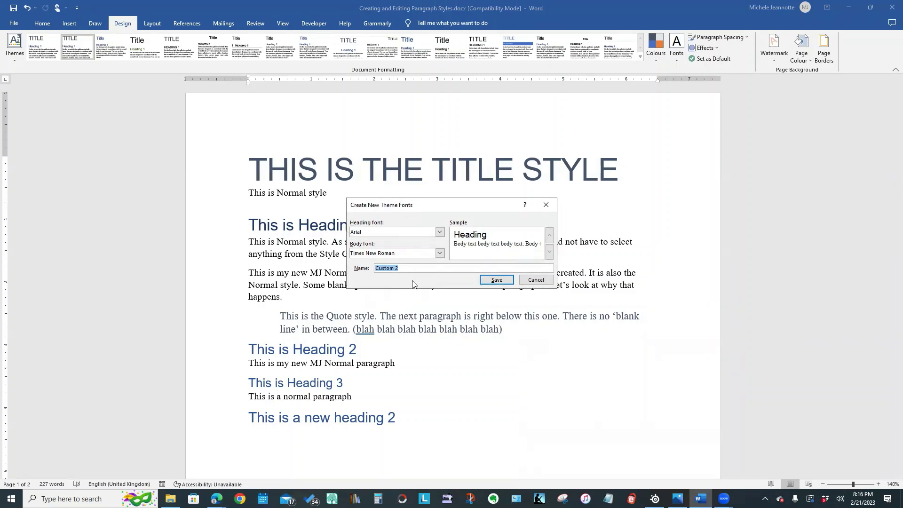
left_click(547, 209)
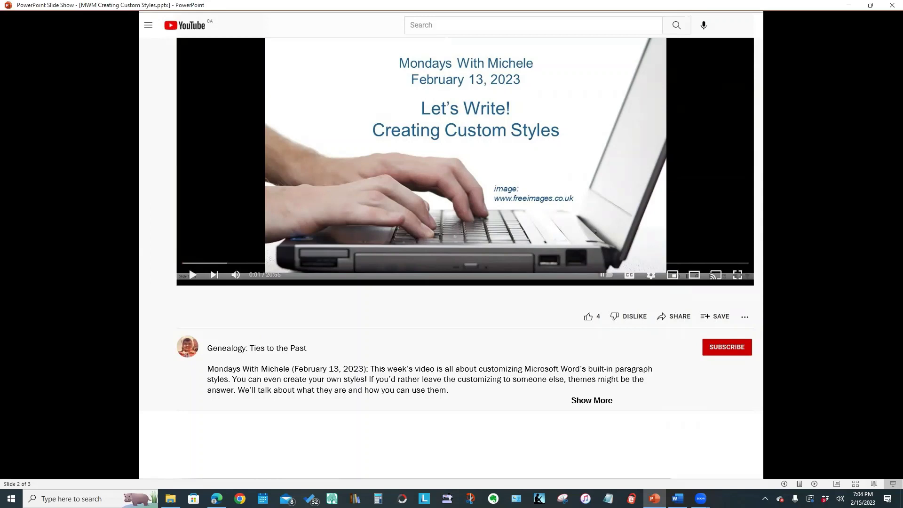
Advance the slide show to the Handout Links slide.
key("space")
key("space")
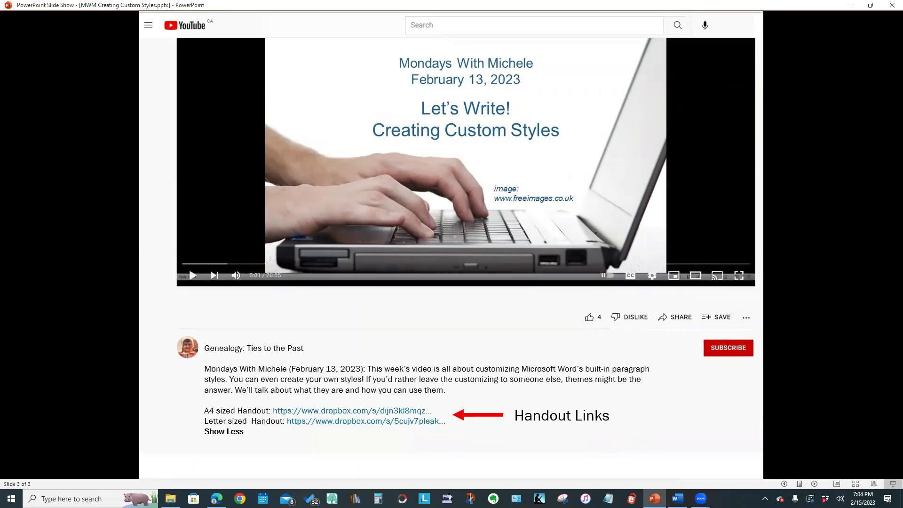